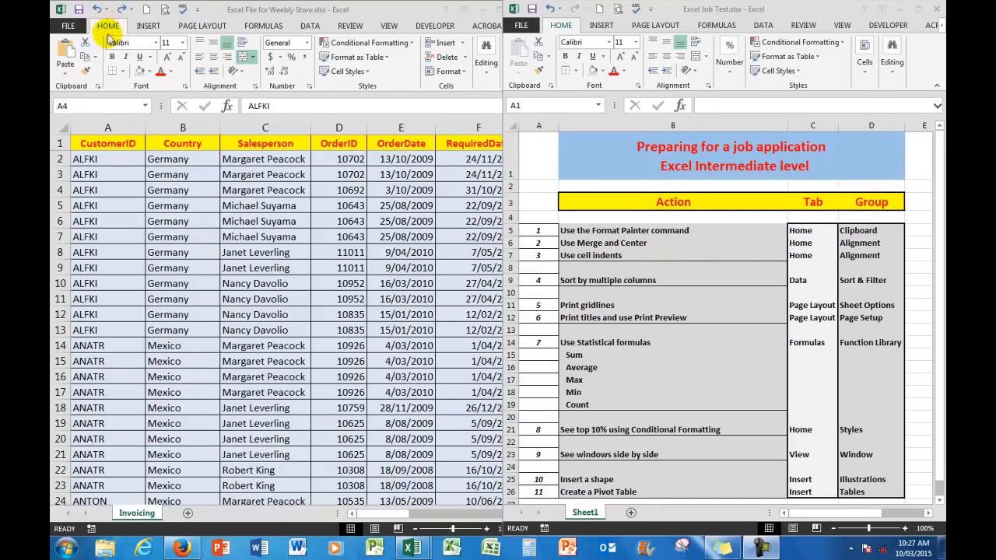
Copy the CustomerID header's formatting to cell A3 with Format Painter and undo the change.
{"action": "left_click", "coordinate": [86, 71]}
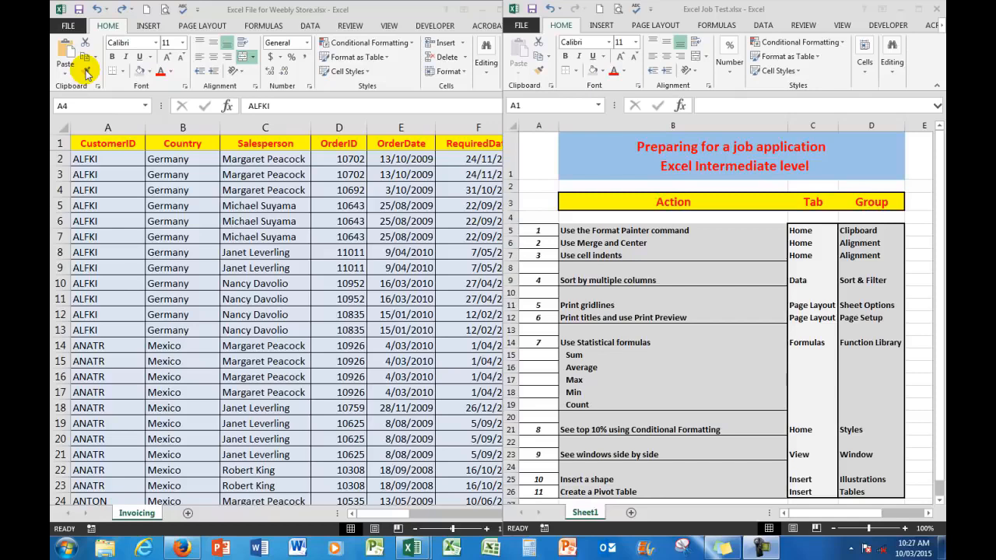
{"action": "left_click", "coordinate": [98, 143]}
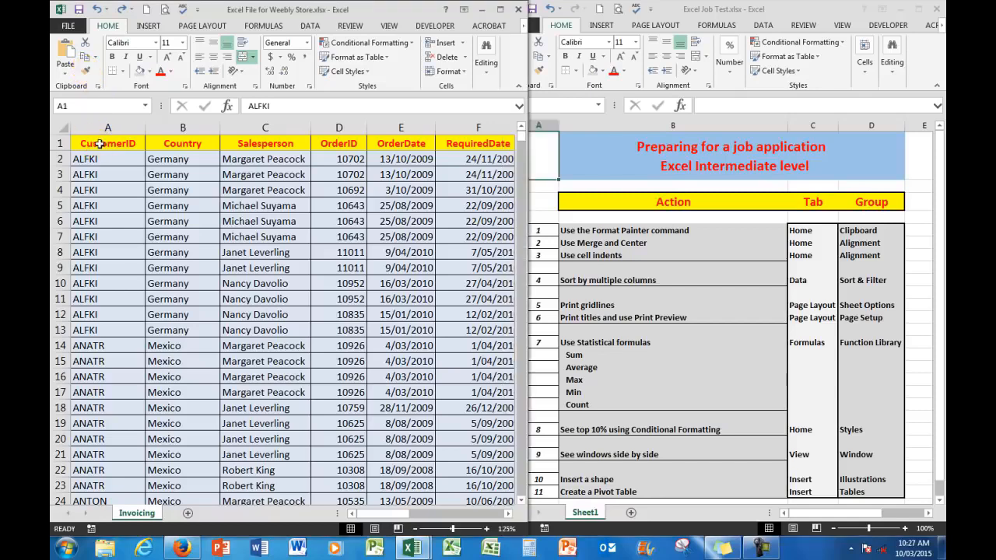
{"action": "left_click", "coordinate": [86, 71]}
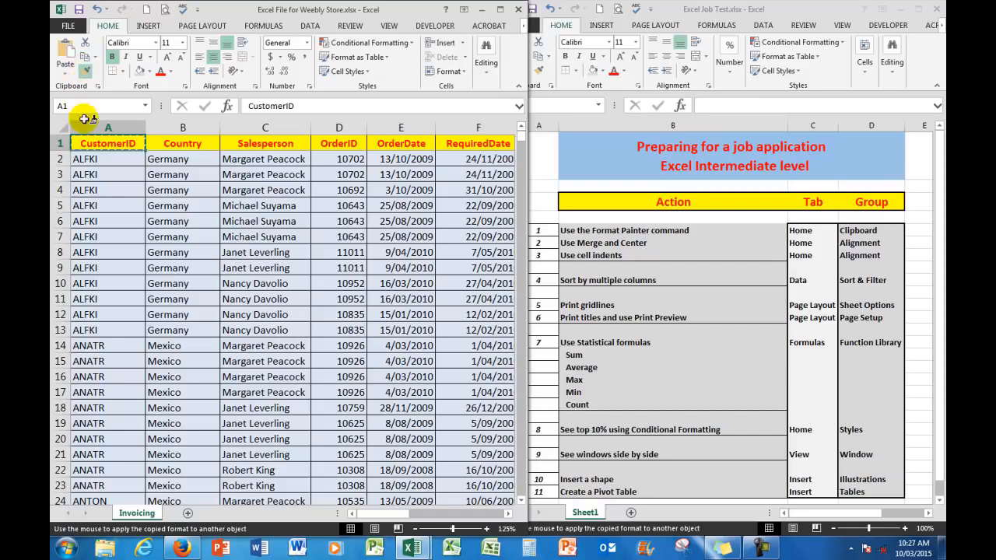
{"action": "left_click", "coordinate": [96, 174]}
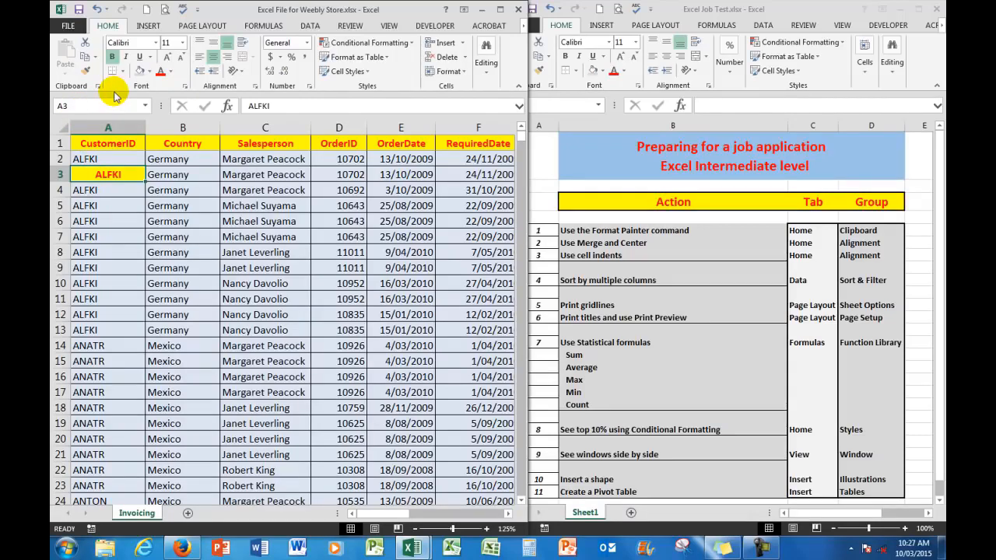
{"action": "left_click", "coordinate": [97, 9]}
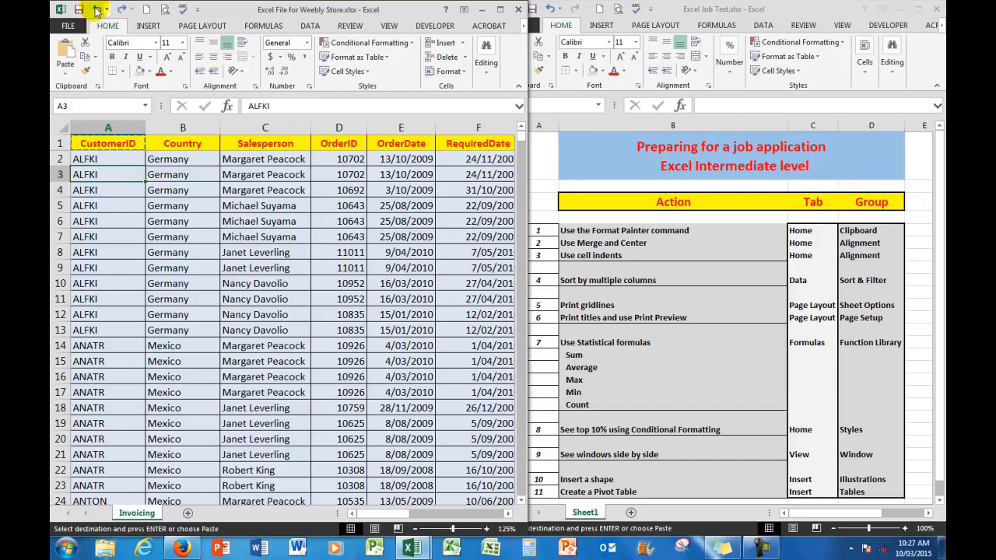
{"action": "key", "text": "Escape"}
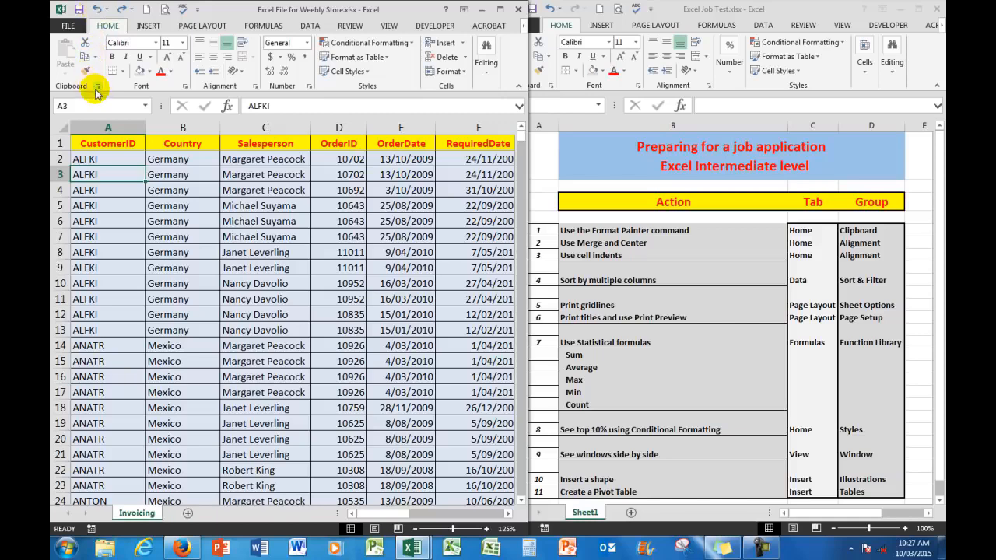
Copy the CustomerID header's formatting to cells A3, A5, A6 and C4 with Format Painter kept active for repeated use.
{"action": "left_click", "coordinate": [87, 143]}
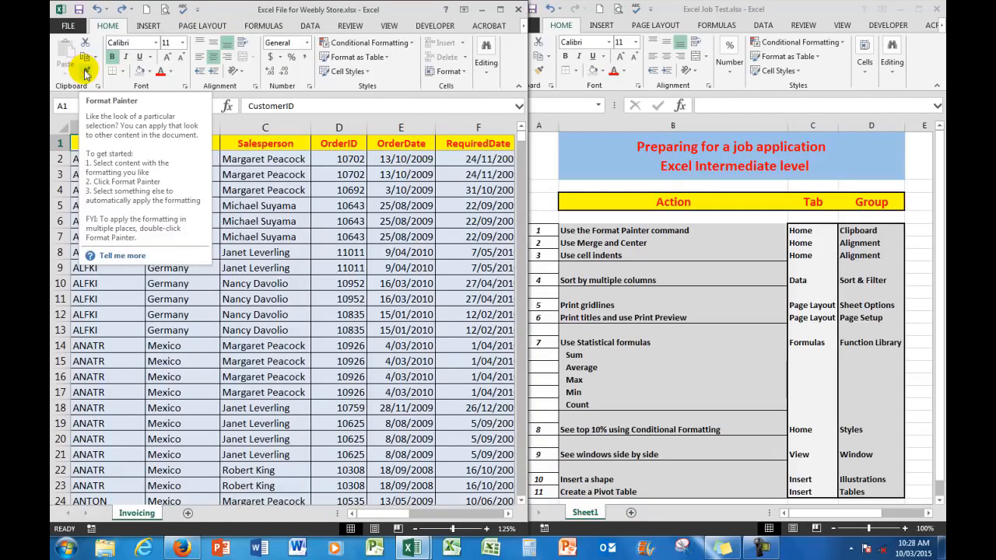
{"action": "left_click", "coordinate": [86, 74]}
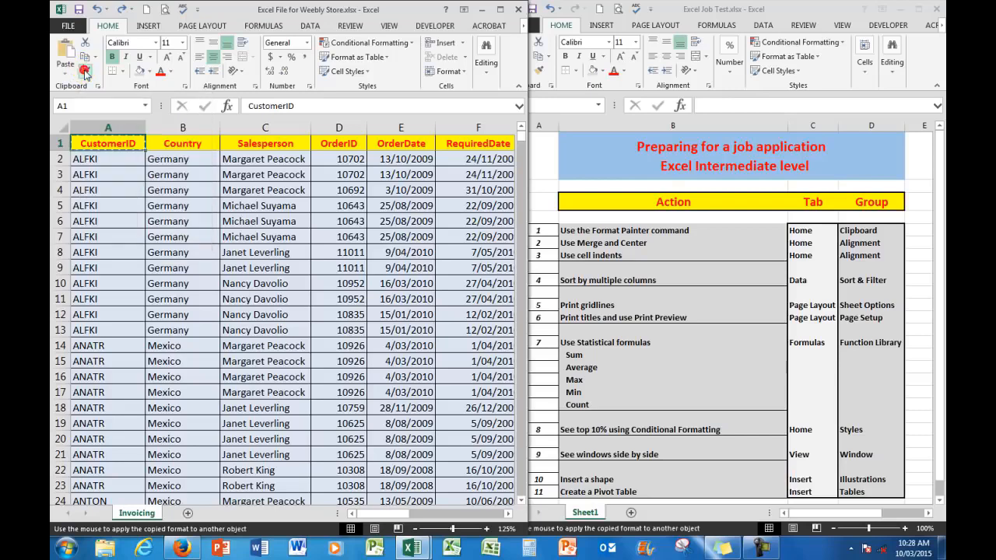
{"action": "left_click", "coordinate": [101, 174]}
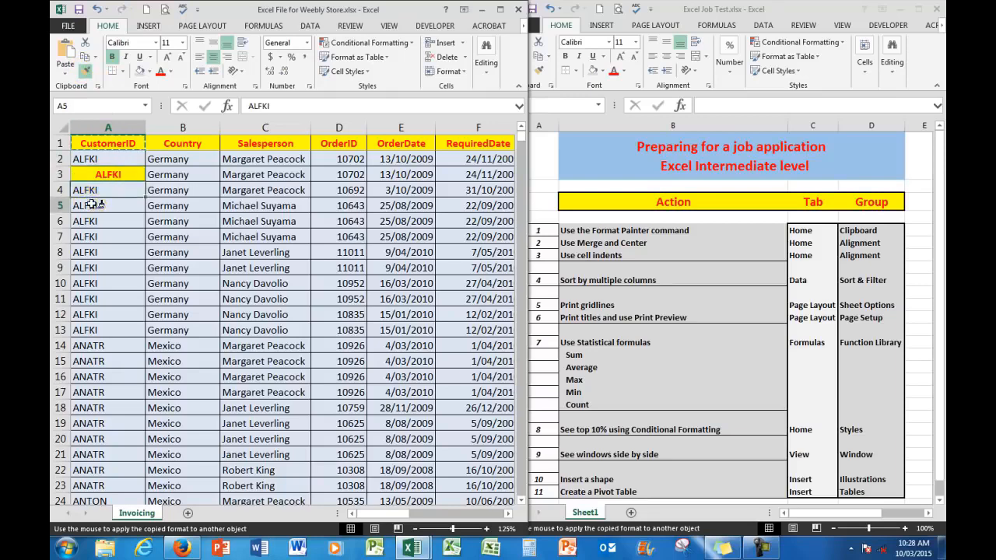
{"action": "left_click", "coordinate": [93, 205]}
{"action": "left_click", "coordinate": [89, 221]}
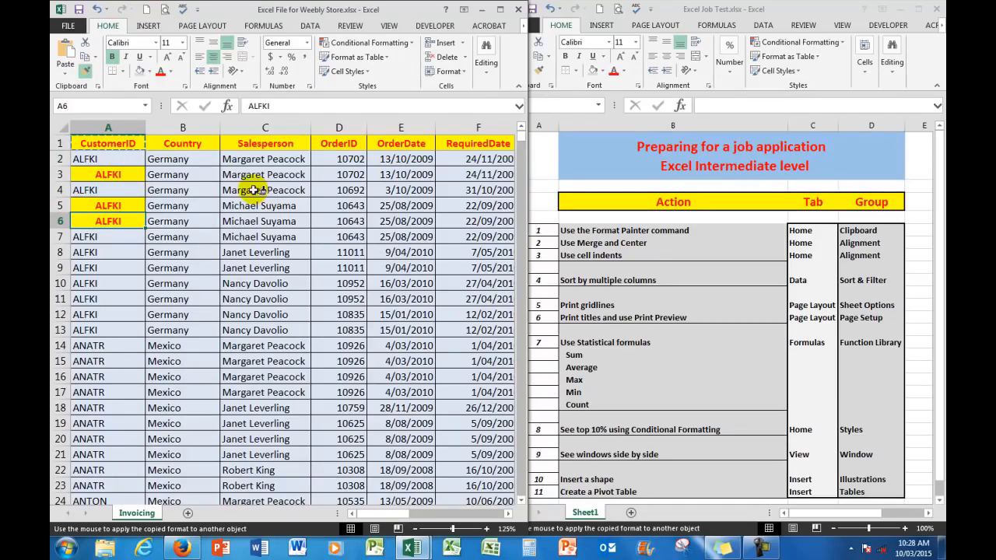
{"action": "left_click", "coordinate": [253, 190]}
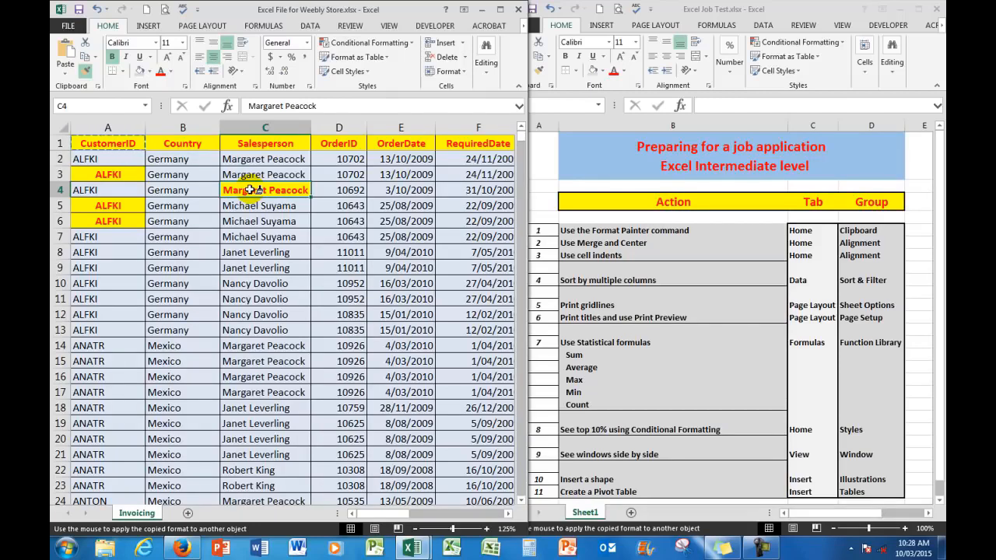
{"action": "left_click", "coordinate": [249, 189]}
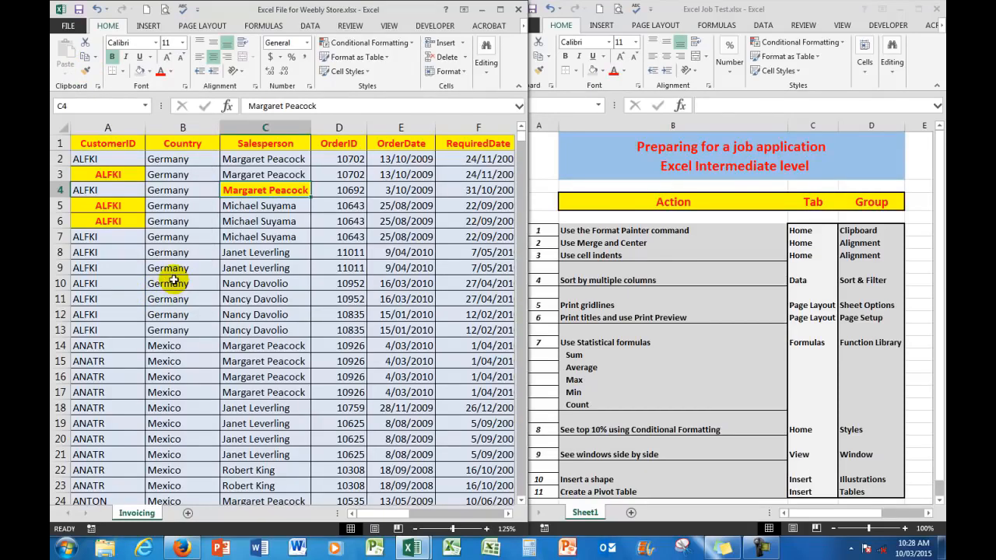
Undo all the Format Painter changes on cells C4, A6, A5 and A3 and clear the copy marquee.
{"action": "left_click", "coordinate": [96, 9]}
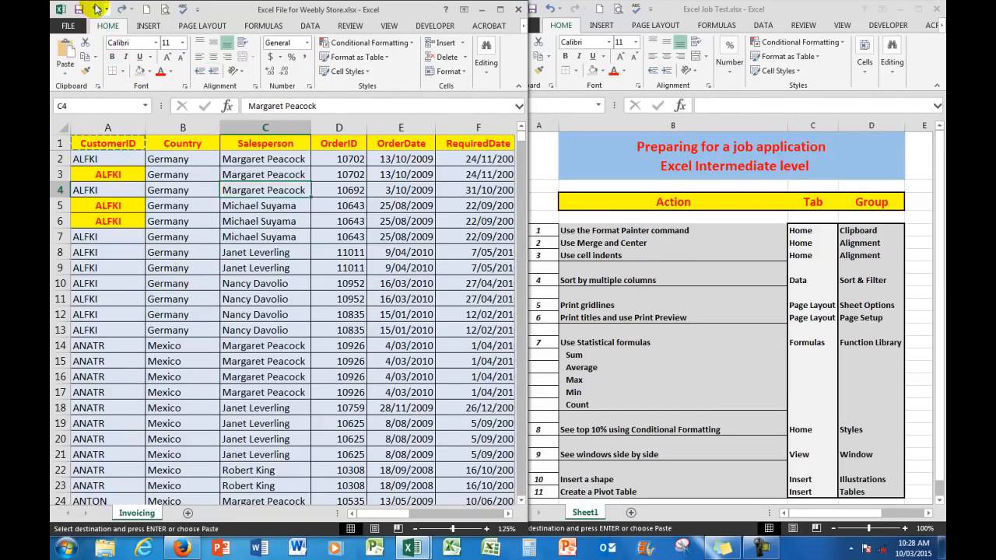
{"action": "left_click", "coordinate": [97, 9]}
{"action": "left_click", "coordinate": [97, 9]}
{"action": "left_click", "coordinate": [97, 9]}
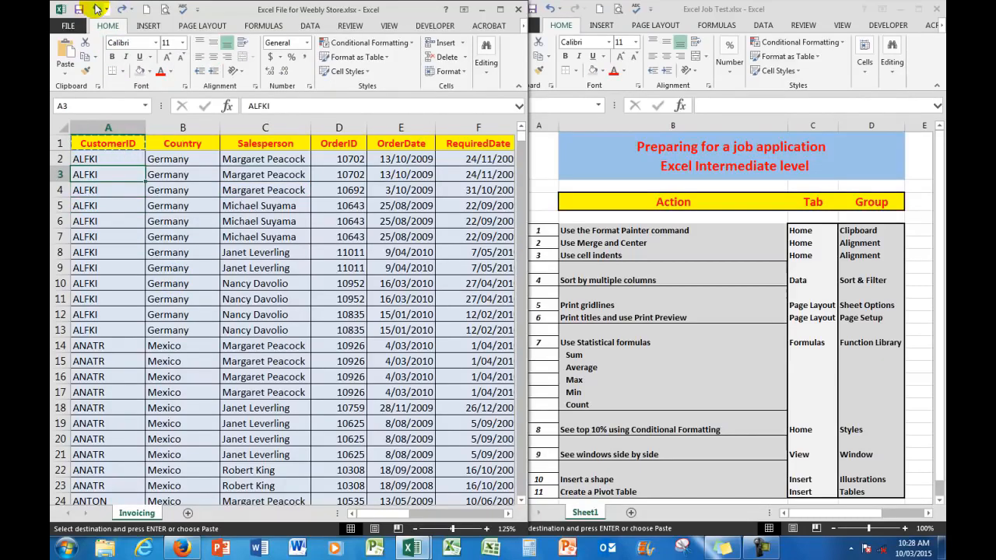
{"action": "key", "text": "Escape"}
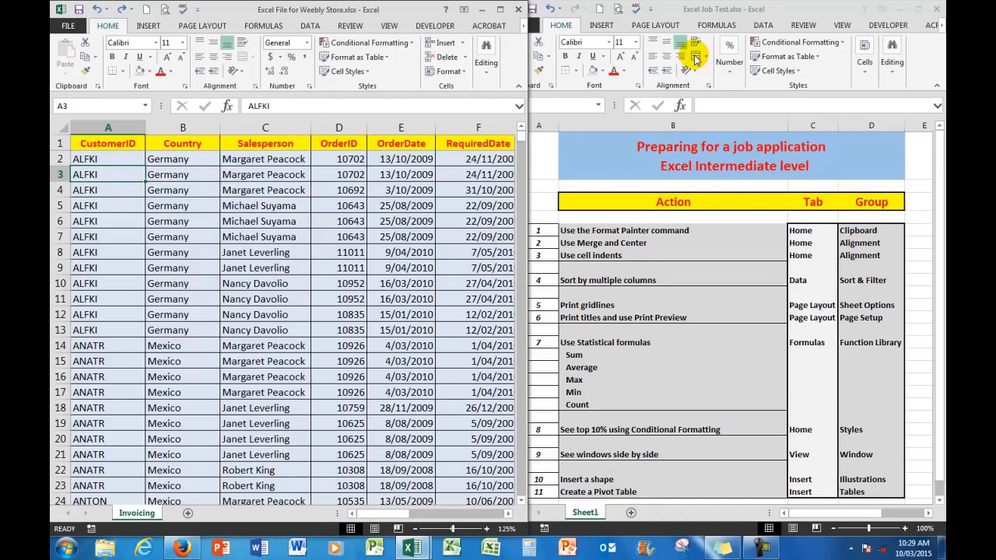
Unmerge the title cell in row 1 of the Excel Job Test workbook.
{"action": "left_click", "coordinate": [581, 151]}
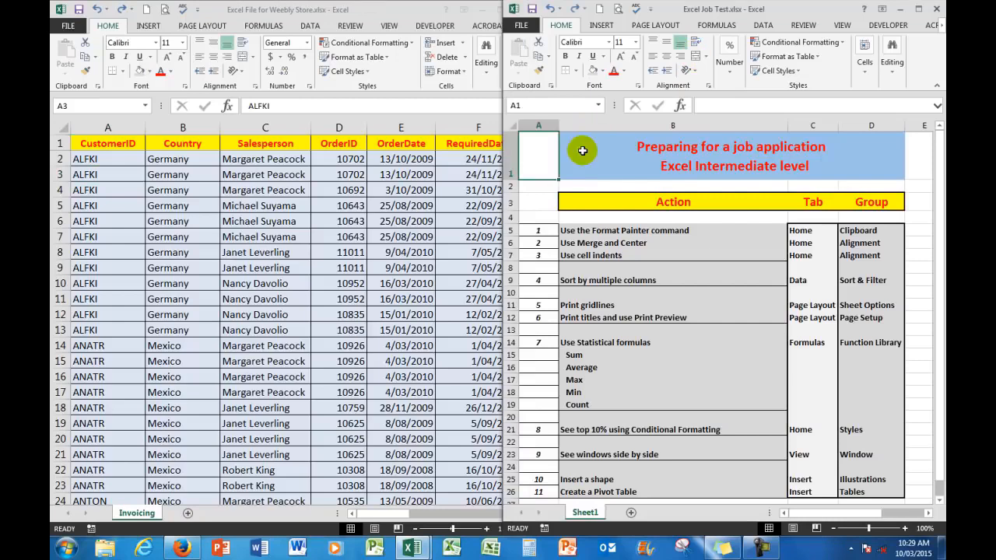
{"action": "left_click", "coordinate": [582, 151]}
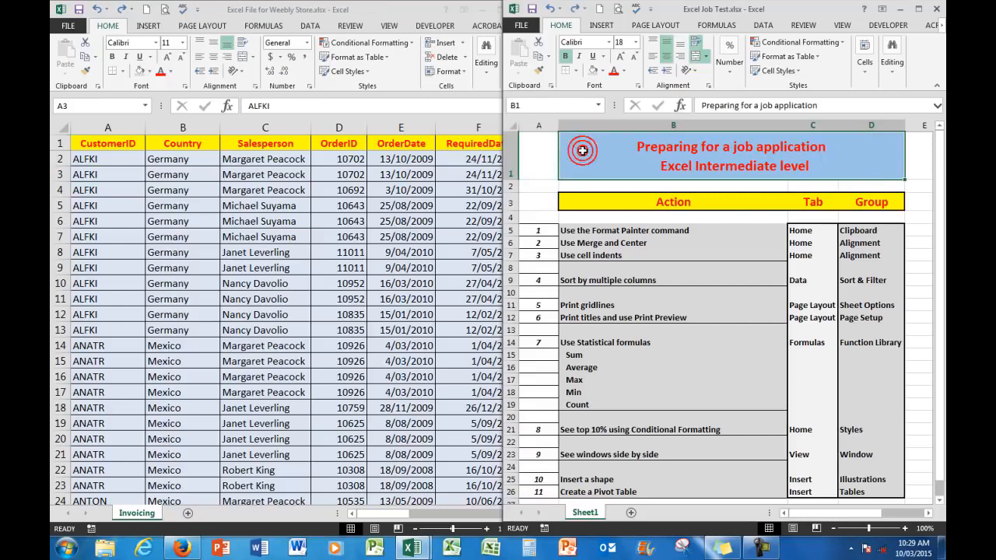
{"action": "left_click", "coordinate": [705, 57]}
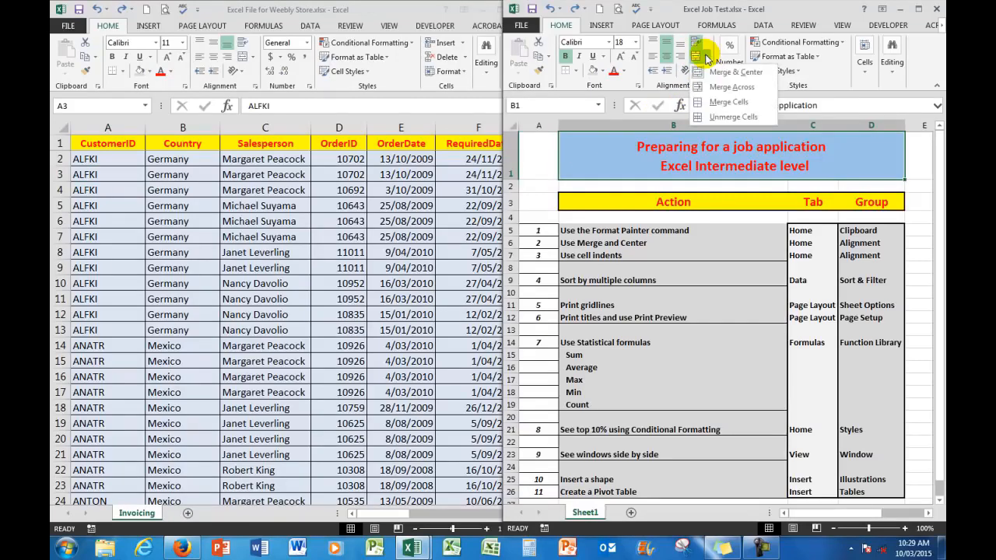
{"action": "left_click", "coordinate": [724, 116]}
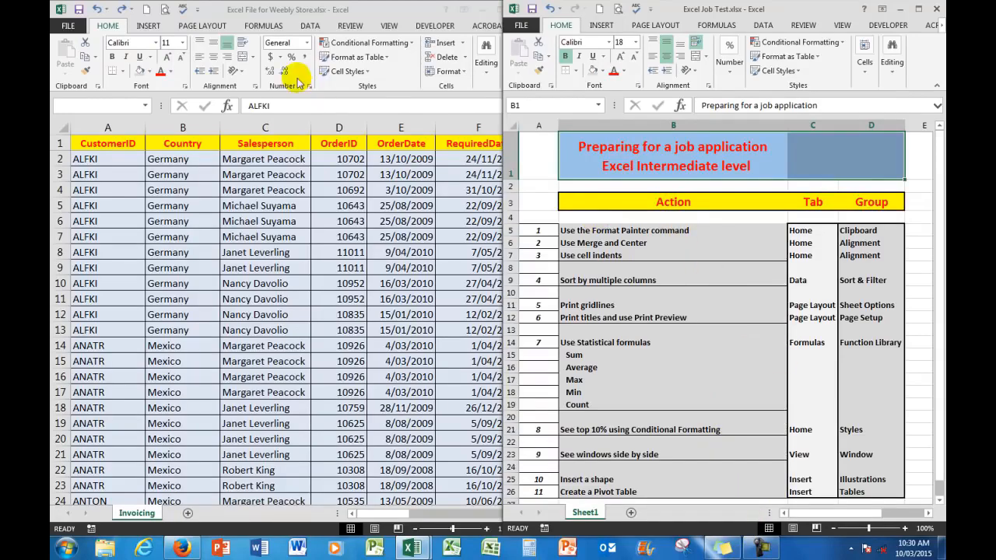
Merge and center the title across cells B1:D1.
{"action": "left_click", "coordinate": [573, 150]}
{"action": "mouse_move", "coordinate": [573, 150]}
{"action": "left_mouse_down"}
{"action": "mouse_move", "coordinate": [744, 150]}
{"action": "mouse_move", "coordinate": [868, 166]}
{"action": "left_mouse_up"}
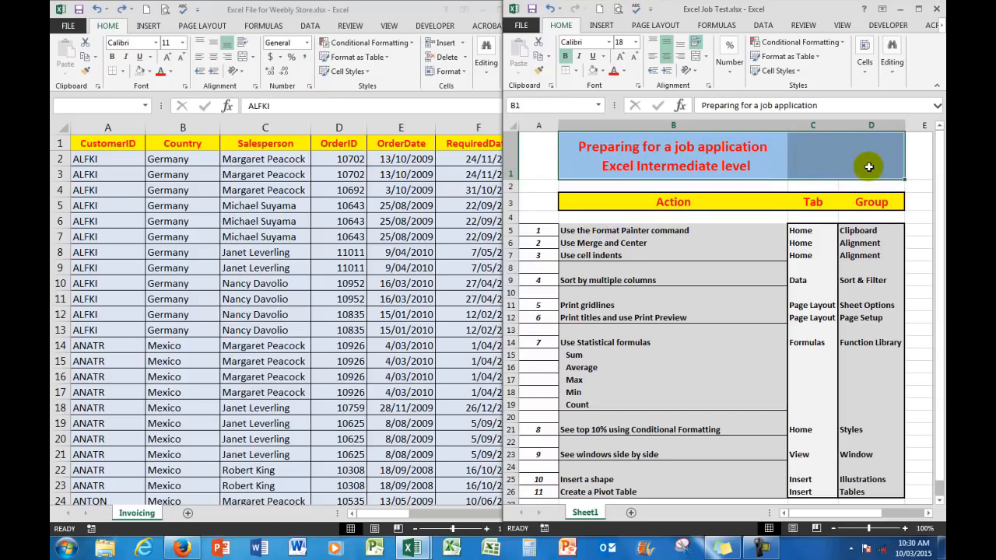
{"action": "left_click", "coordinate": [705, 58]}
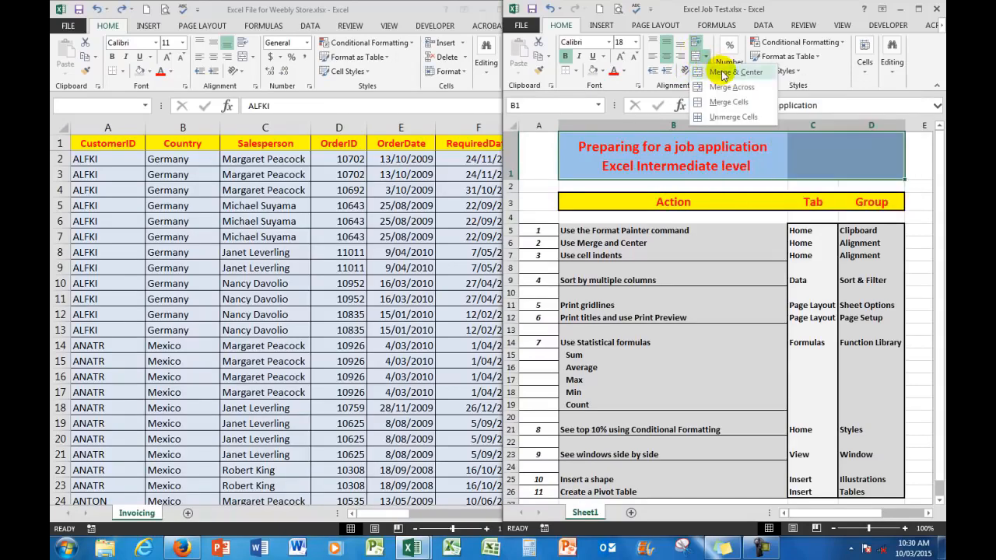
{"action": "left_click", "coordinate": [720, 73]}
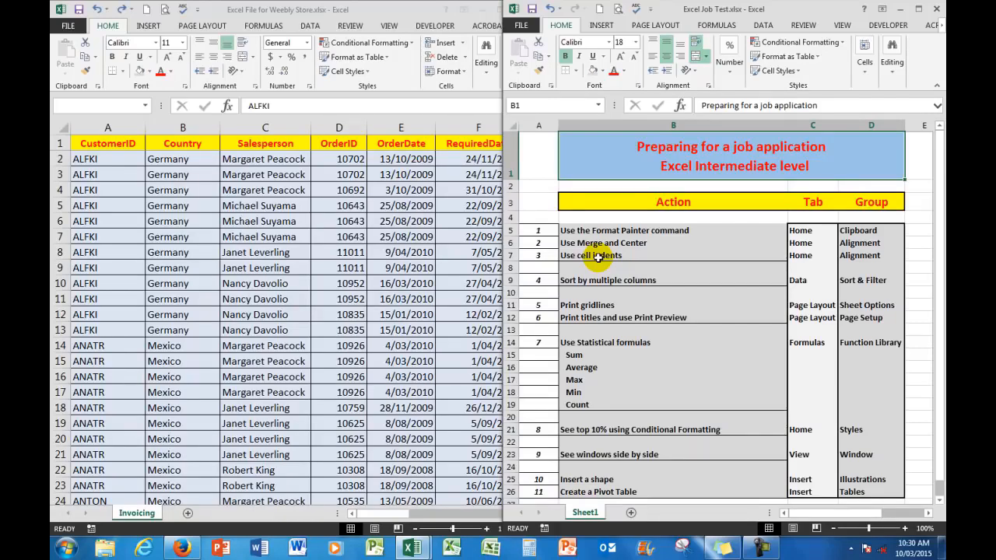
Increase the indent of the Country entries in B2:B13 of the invoicing sheet by one level and decrease it again.
{"action": "left_click", "coordinate": [167, 157]}
{"action": "left_click_drag", "start_coordinate": [166, 158], "coordinate": [171, 324]}
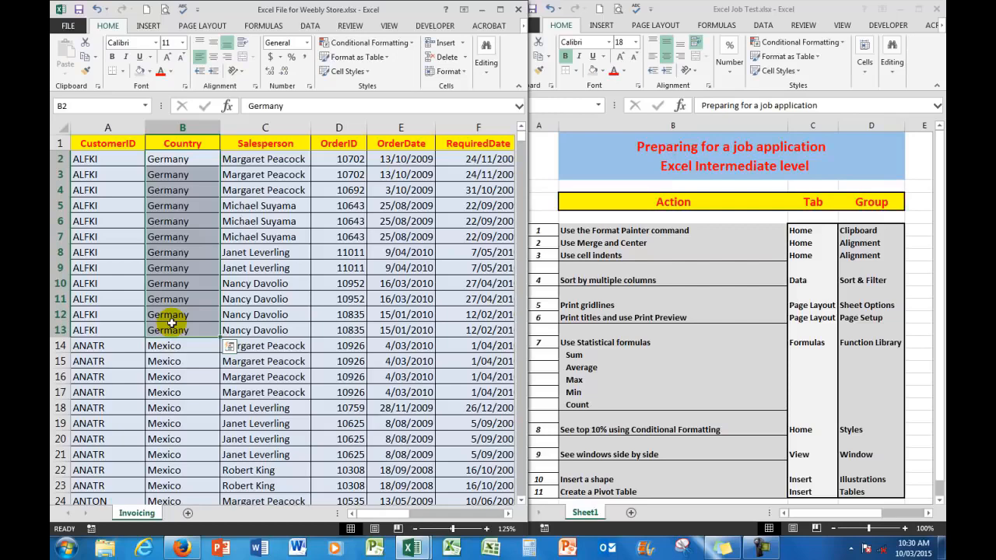
{"action": "left_click", "coordinate": [213, 73]}
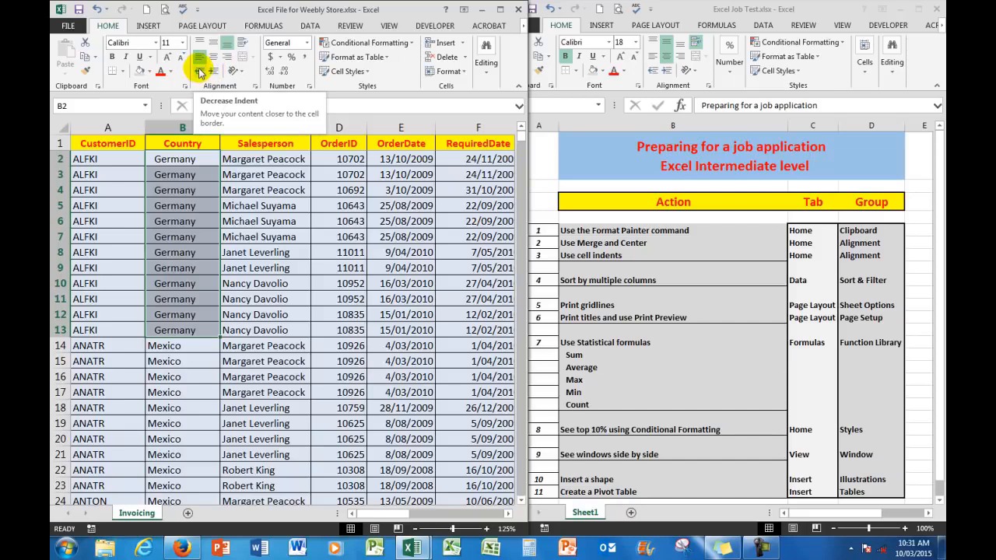
{"action": "left_click", "coordinate": [200, 72]}
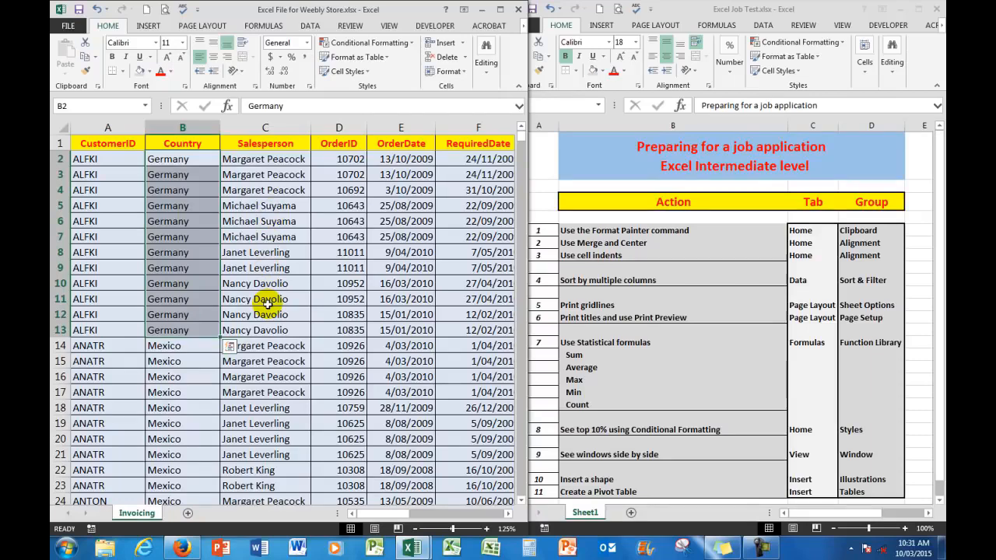
Sort the invoicing table by Country and within that by Salesperson, both on values from A to Z.
{"action": "left_click", "coordinate": [309, 26]}
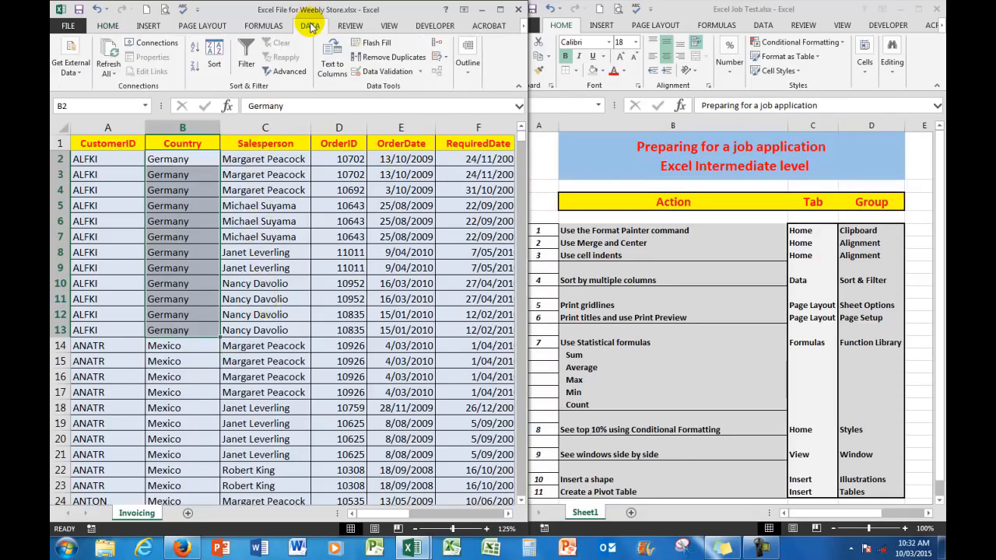
{"action": "left_click", "coordinate": [215, 49]}
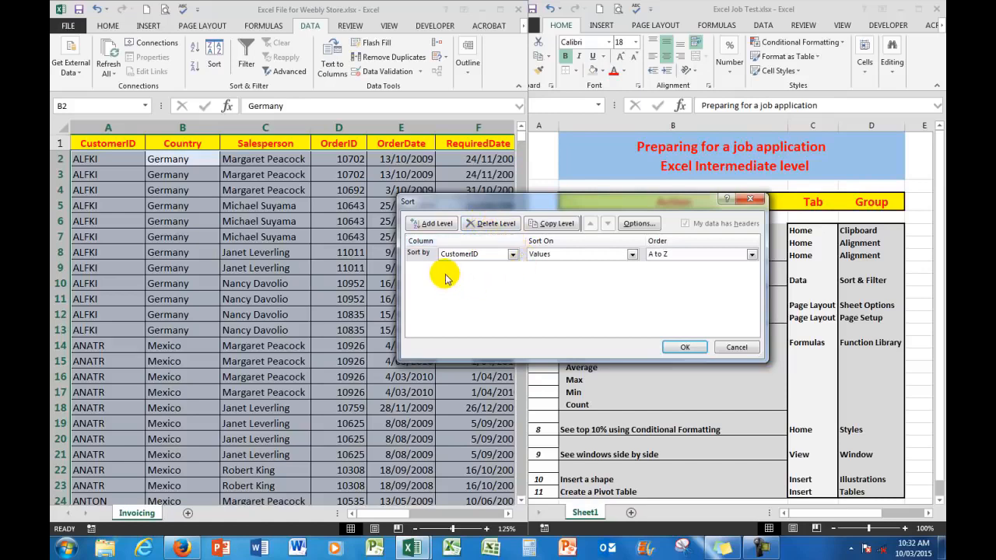
{"action": "left_click", "coordinate": [511, 256]}
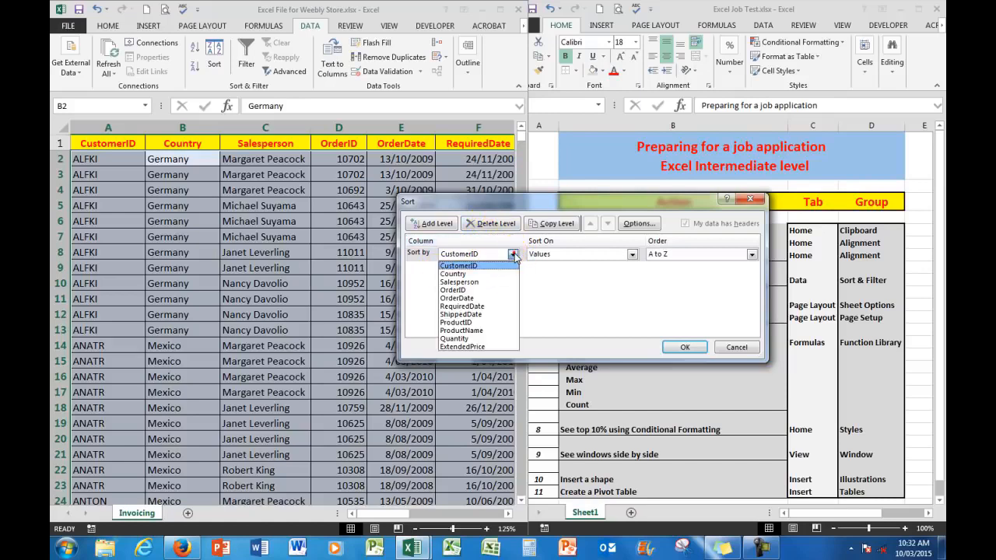
{"action": "left_click", "coordinate": [464, 274]}
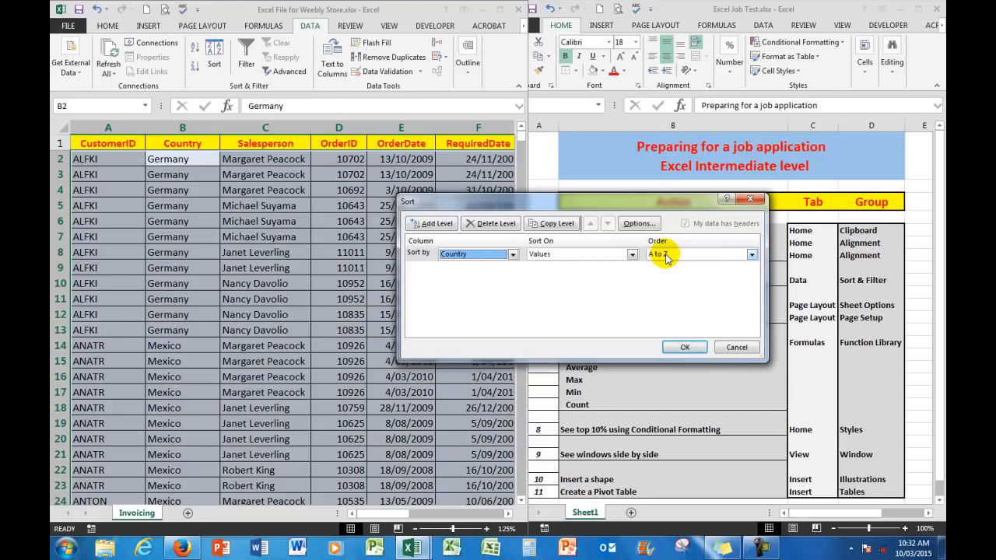
{"action": "left_click", "coordinate": [432, 225]}
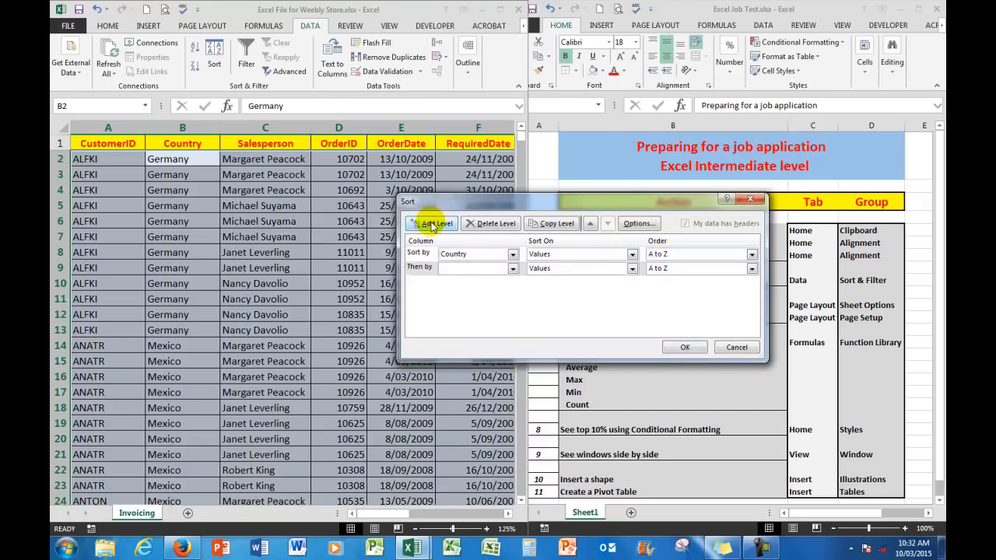
{"action": "left_click", "coordinate": [512, 268]}
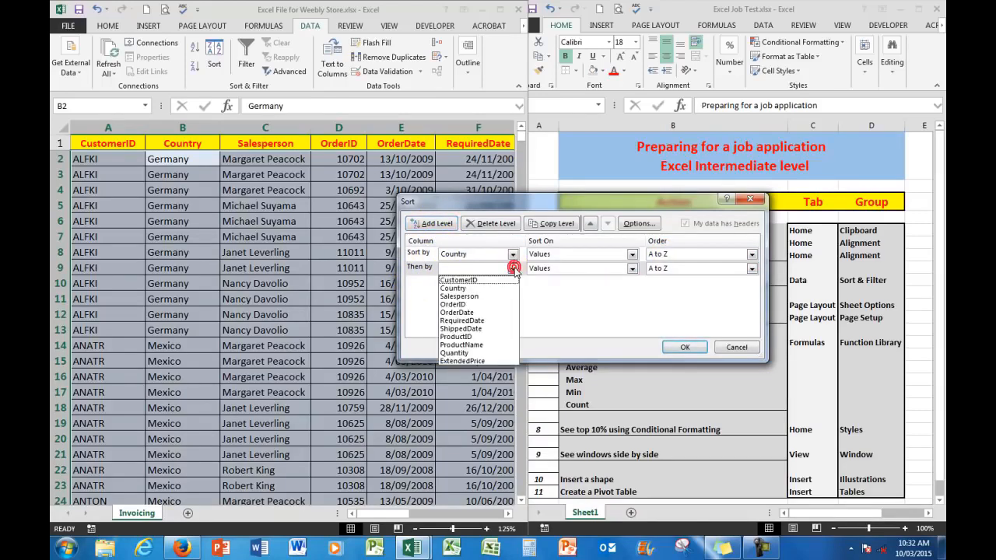
{"action": "left_click", "coordinate": [459, 296]}
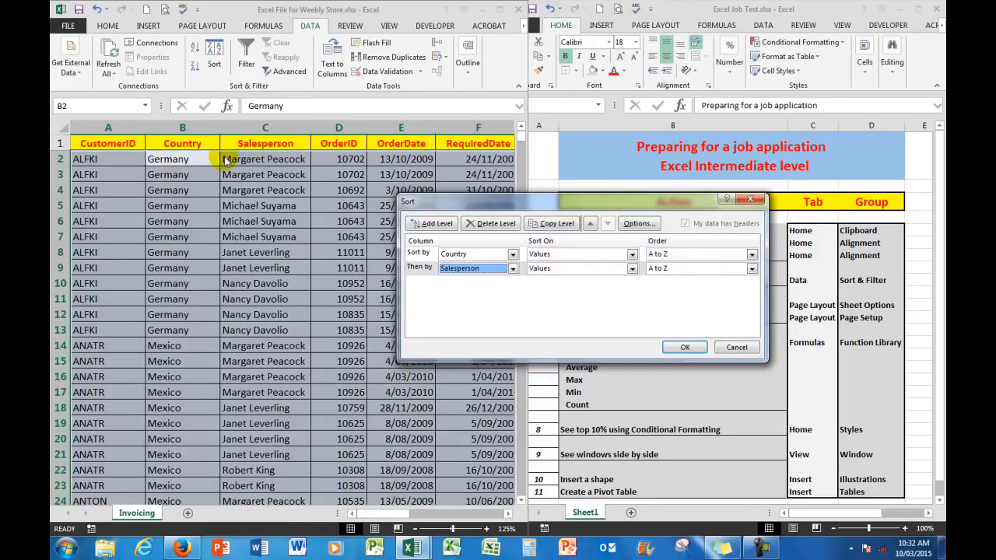
{"action": "left_click", "coordinate": [678, 349]}
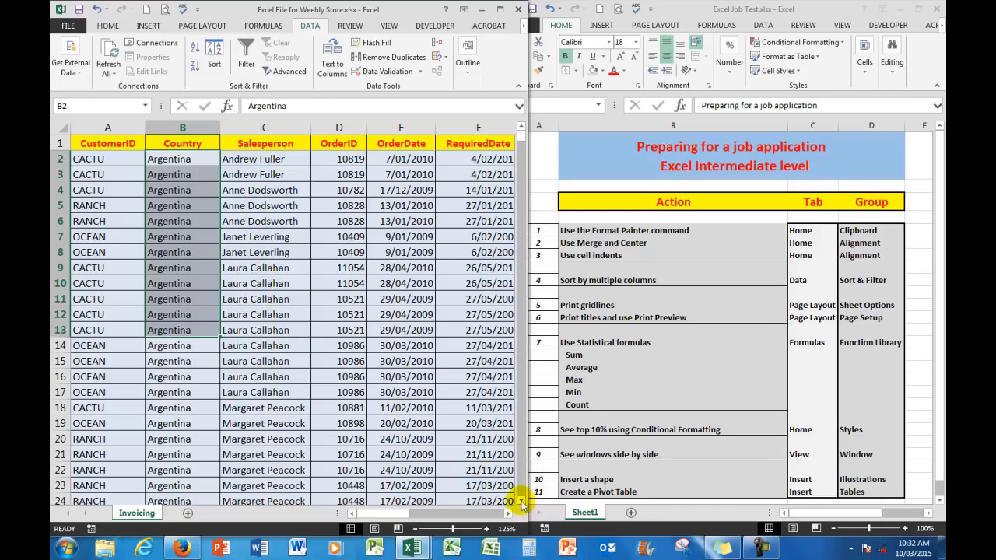
Review the sorted invoicing rows and undo the Country and Salesperson sort.
{"action": "left_click", "coordinate": [521, 502]}
{"action": "left_click", "coordinate": [521, 501]}
{"action": "left_click", "coordinate": [521, 501]}
{"action": "left_click", "coordinate": [521, 502]}
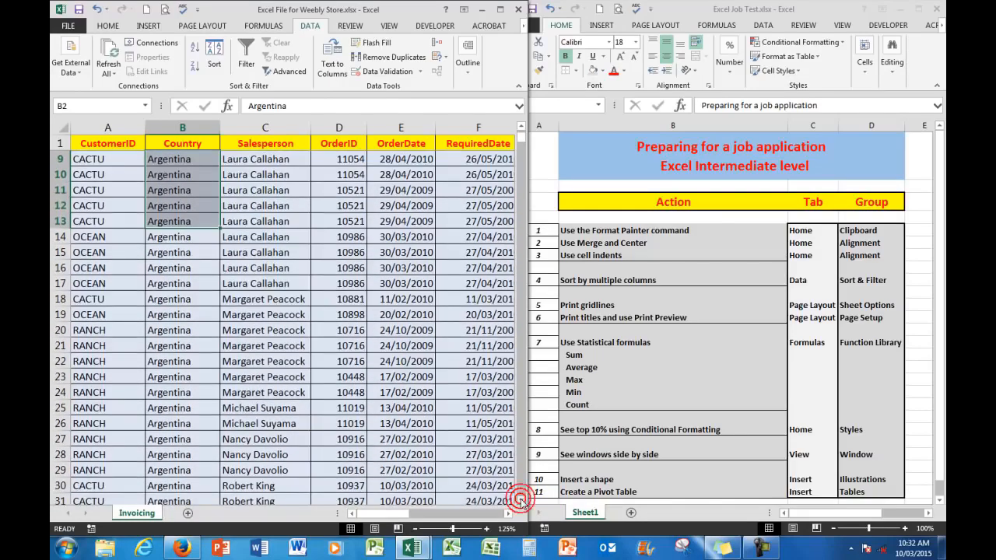
{"action": "left_click", "coordinate": [521, 501]}
{"action": "left_click", "coordinate": [521, 502]}
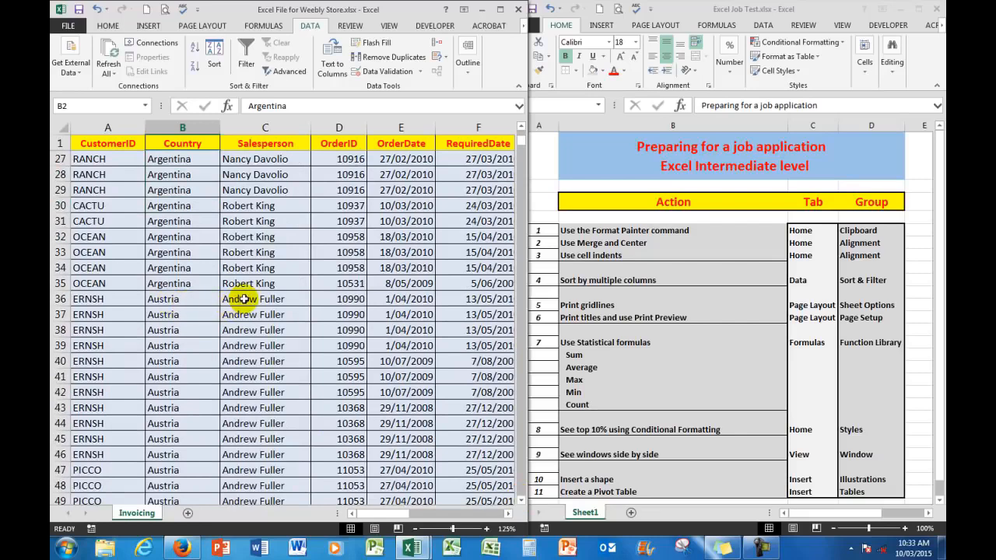
{"action": "left_click", "coordinate": [97, 9]}
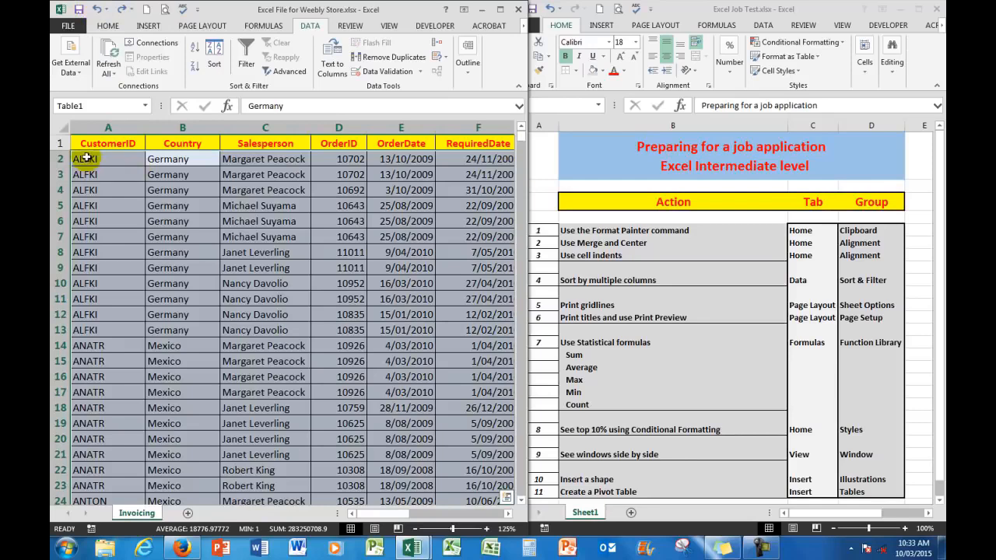
Turn on gridline printing for the Invoicing sheet.
{"action": "left_click", "coordinate": [87, 159]}
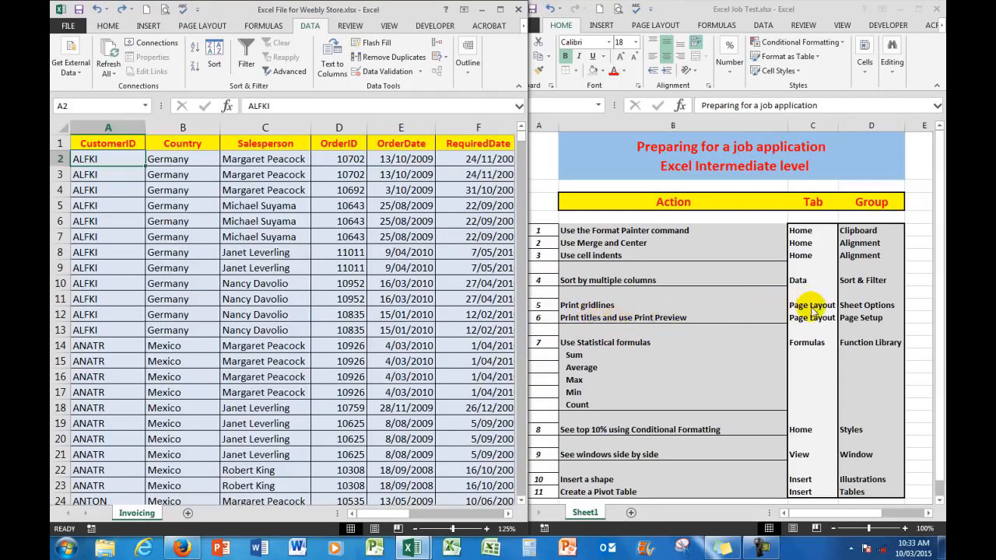
{"action": "left_click", "coordinate": [198, 27]}
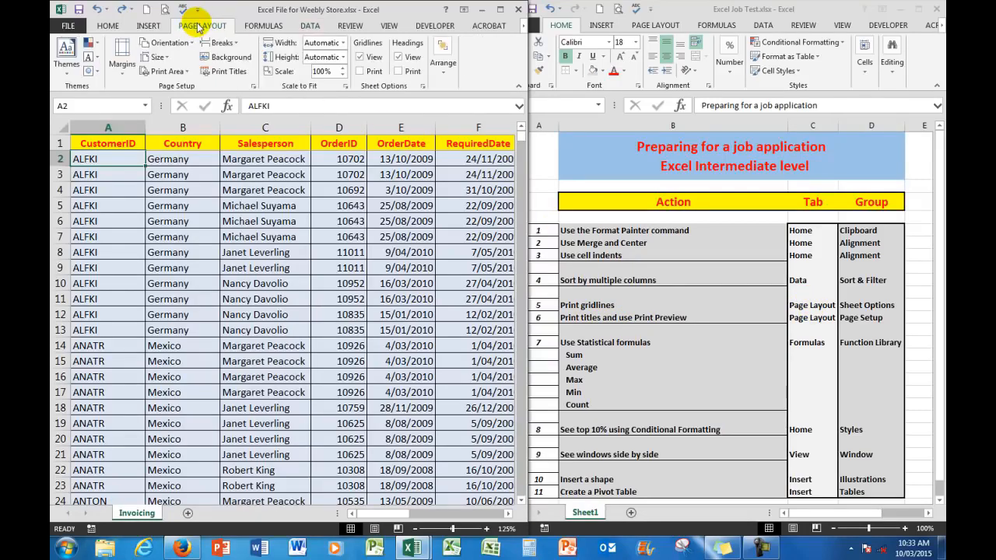
{"action": "left_click", "coordinate": [358, 72]}
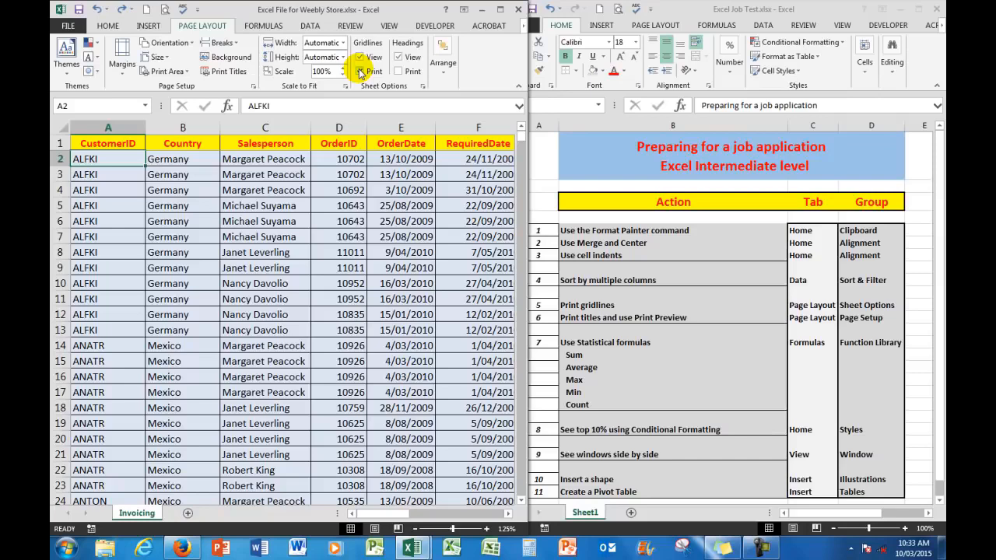
{"action": "left_click", "coordinate": [360, 72]}
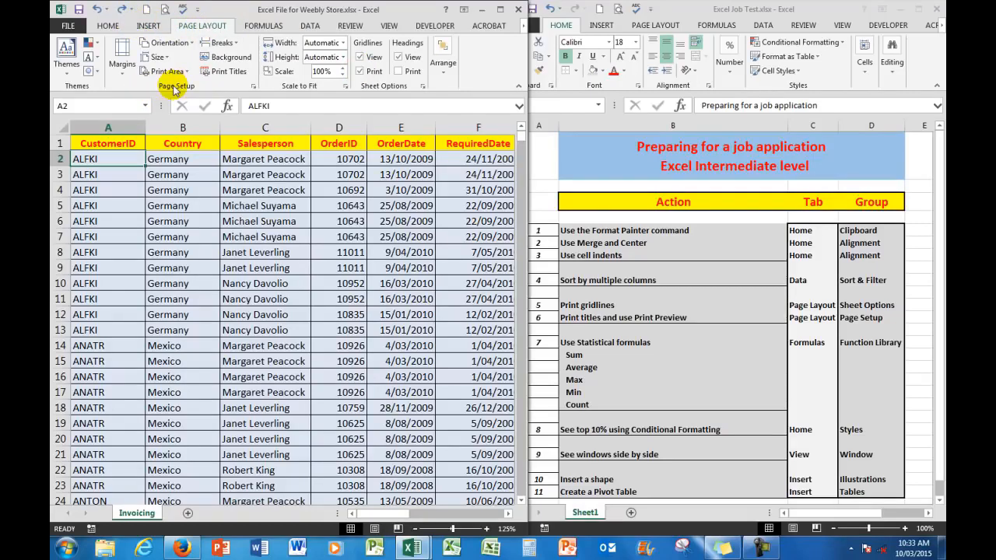
Set header row 1 ($1:$1) to repeat at the top of every printed page of the invoicing sheet.
{"action": "left_click", "coordinate": [229, 72]}
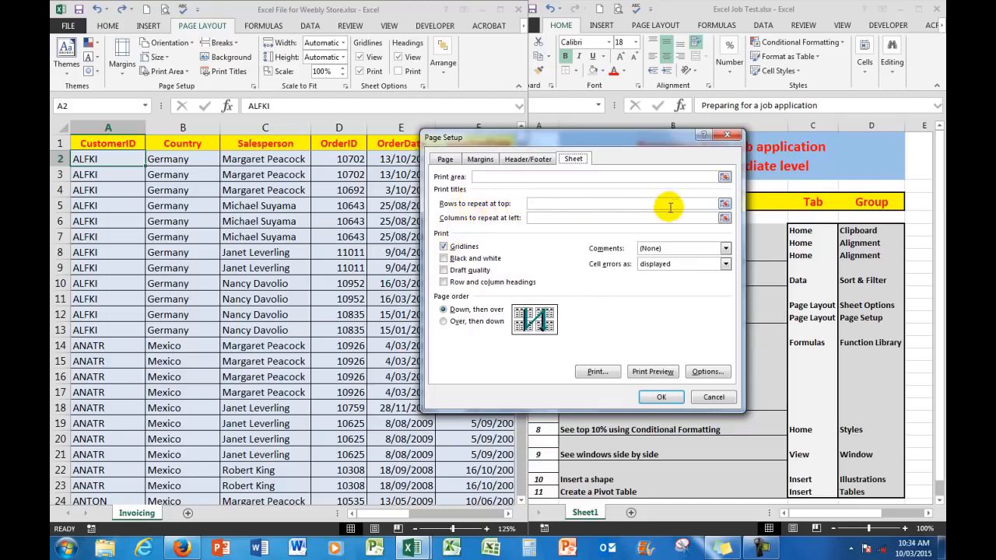
{"action": "left_click_drag", "start_coordinate": [635, 144], "coordinate": [633, 184]}
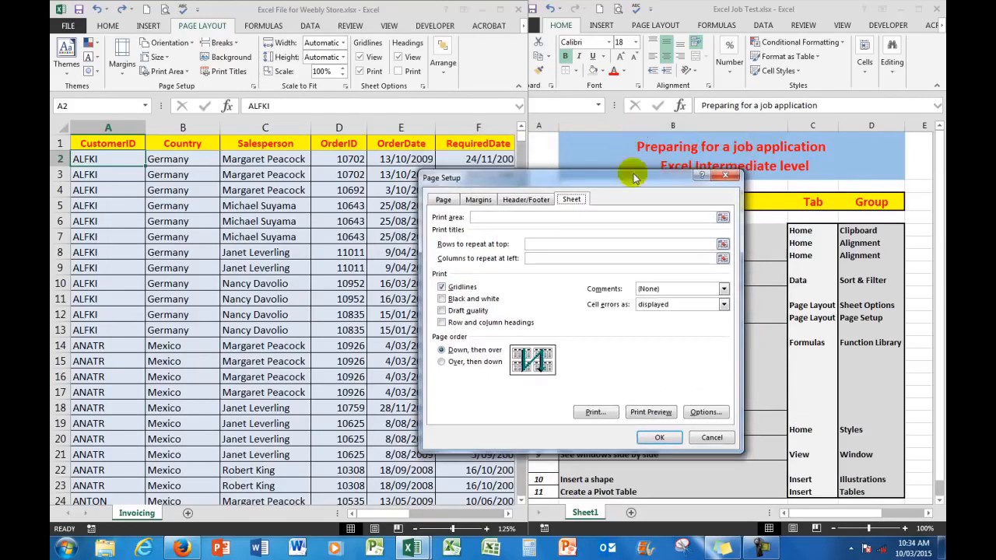
{"action": "left_click", "coordinate": [723, 245]}
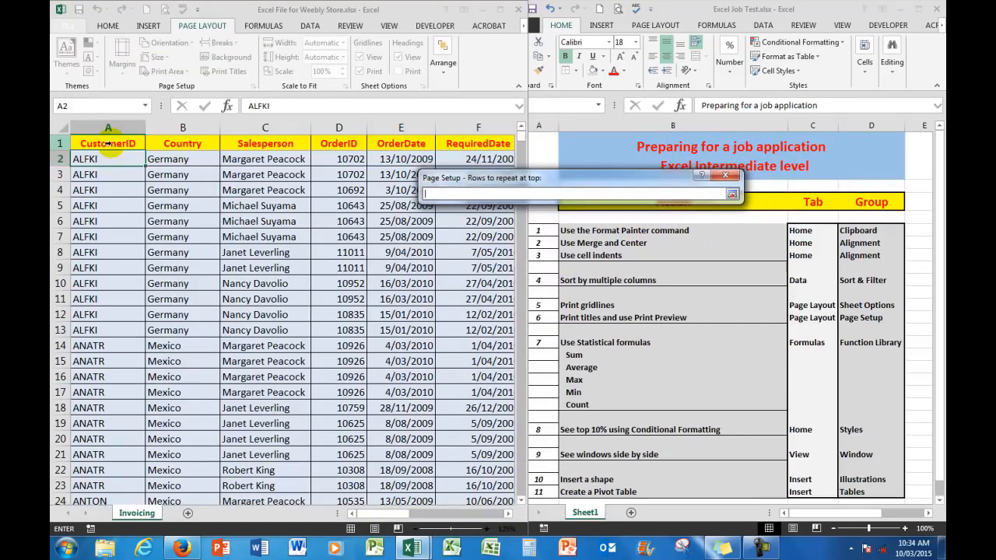
{"action": "left_click", "coordinate": [58, 143]}
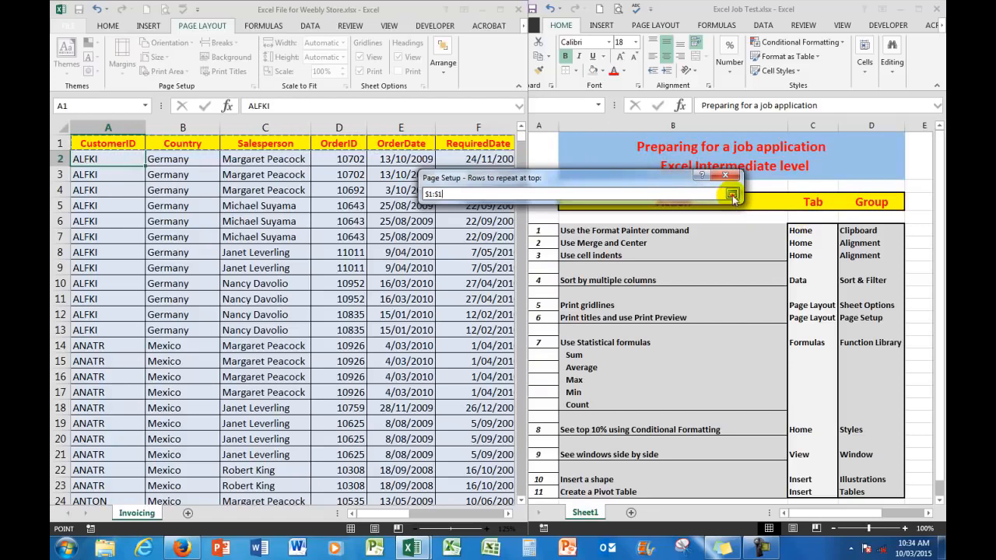
{"action": "left_click", "coordinate": [732, 194]}
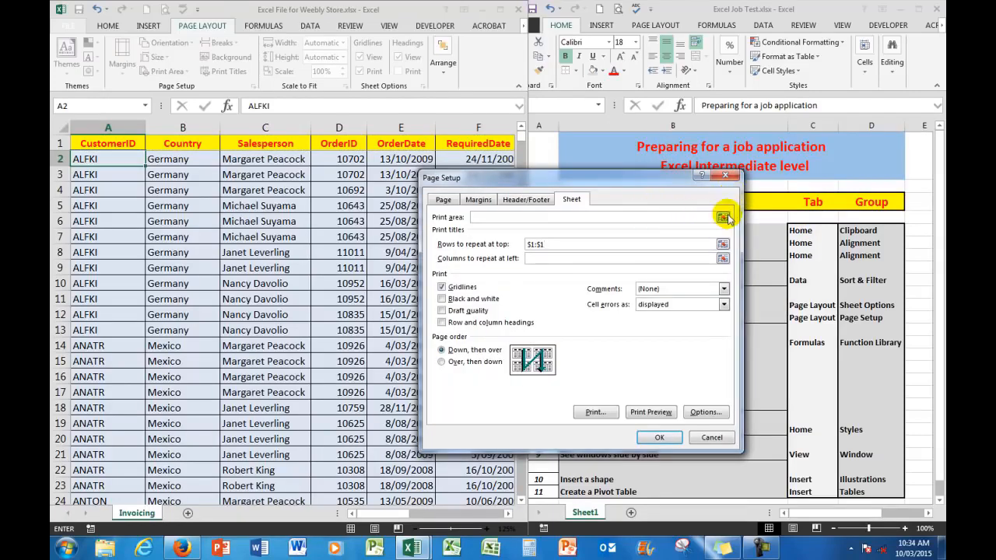
Preview the printout, check the repeated headings through page 4 and back to page 3, and return to the worksheet.
{"action": "left_click", "coordinate": [650, 412]}
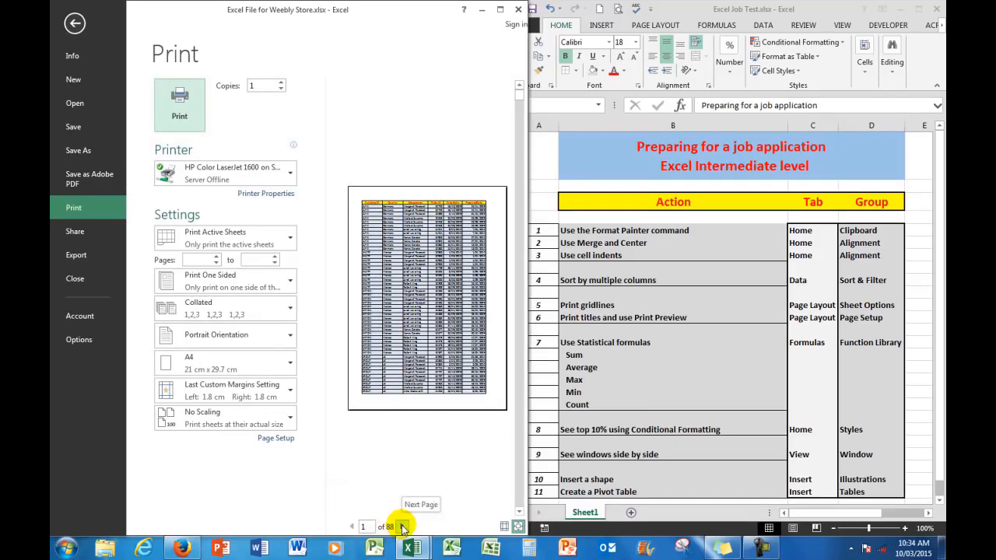
{"action": "left_click", "coordinate": [402, 526]}
{"action": "left_click", "coordinate": [402, 527]}
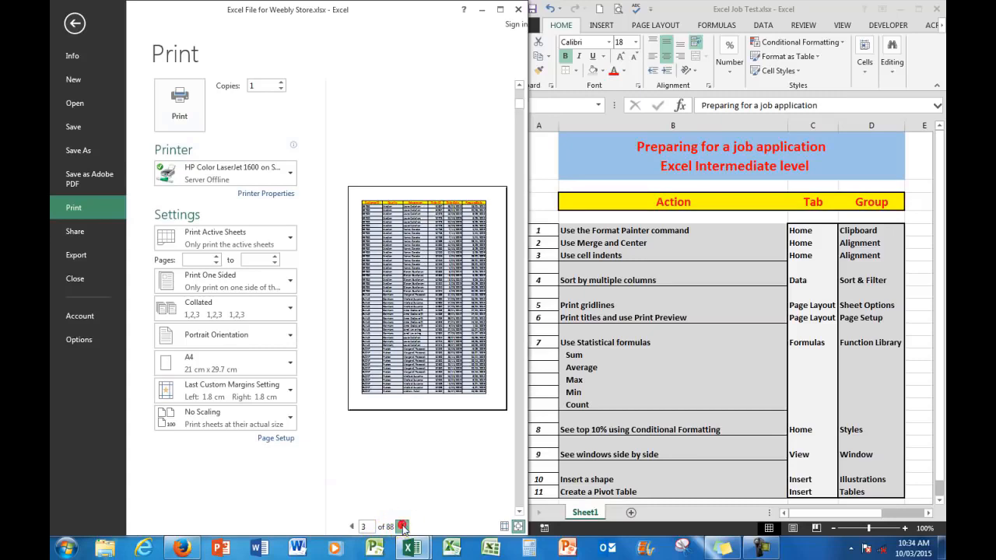
{"action": "left_click", "coordinate": [402, 527]}
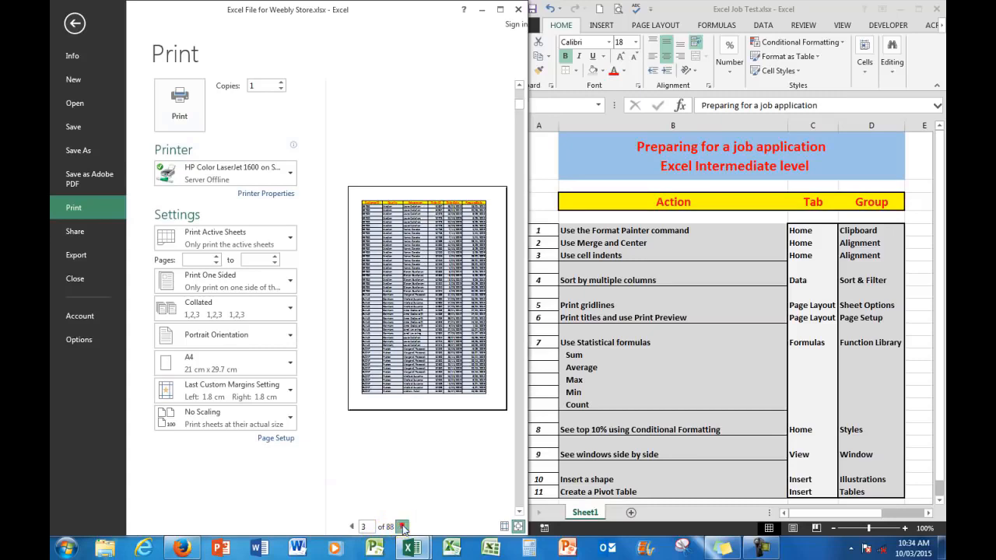
{"action": "left_click", "coordinate": [352, 527]}
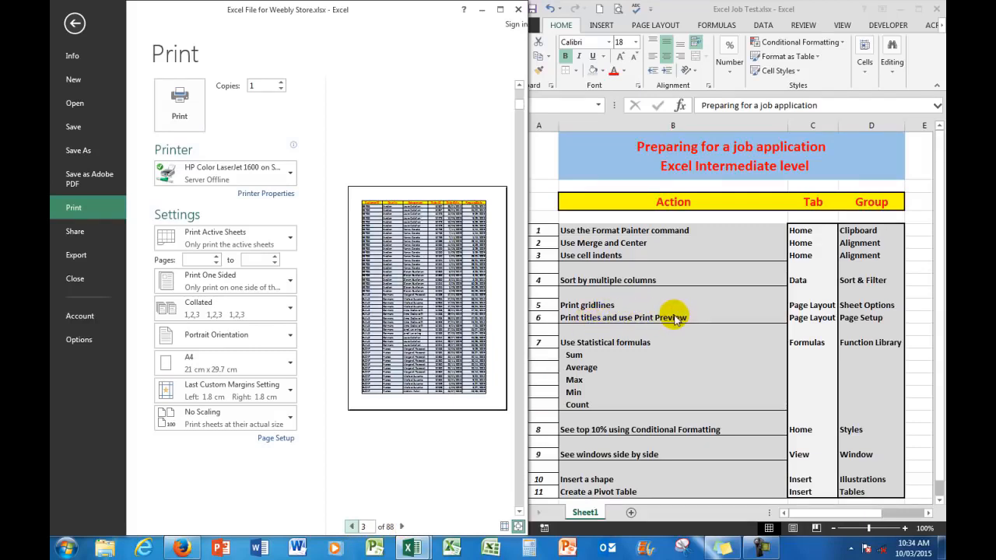
{"action": "left_click", "coordinate": [73, 25]}
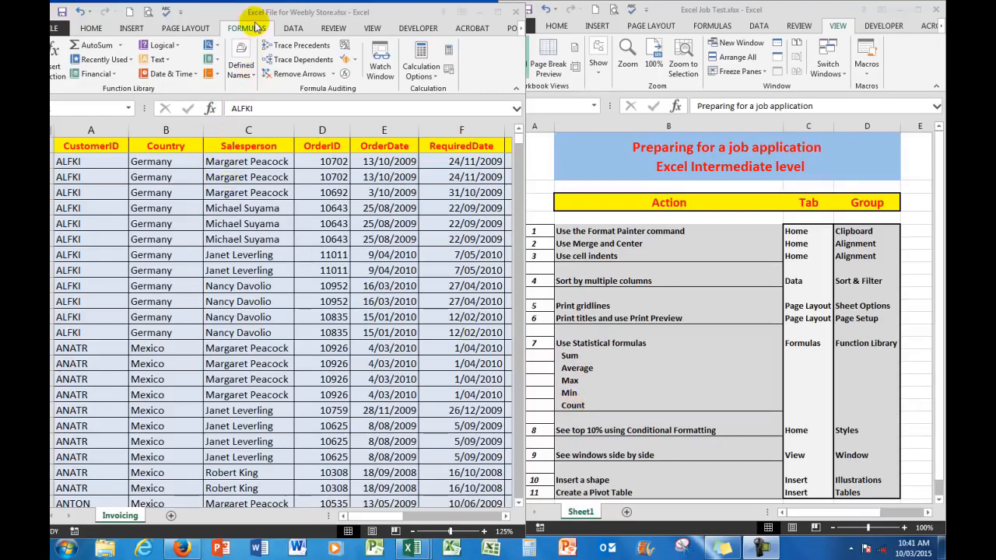
Display the statistical functions offered by AutoSum.
{"action": "left_click", "coordinate": [121, 48]}
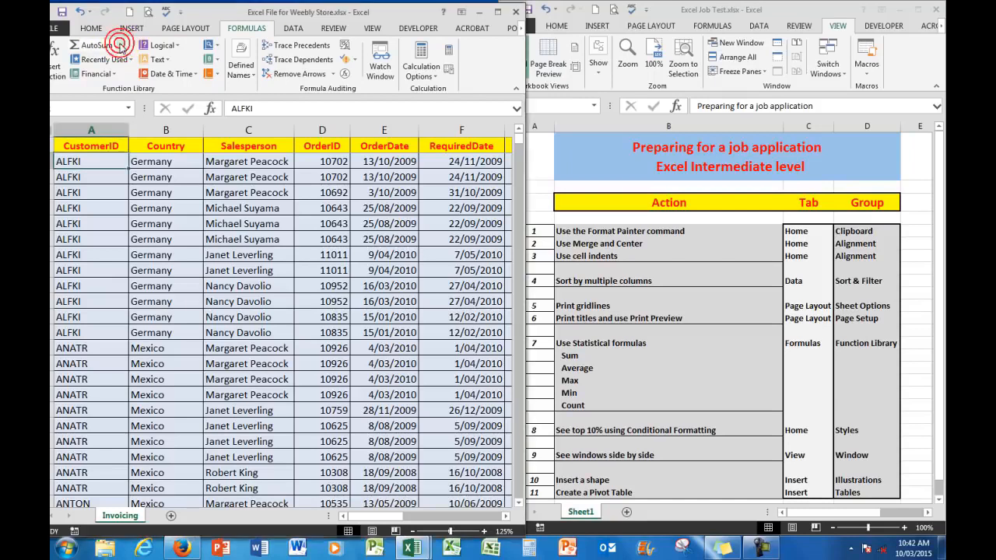
{"action": "left_click", "coordinate": [122, 47]}
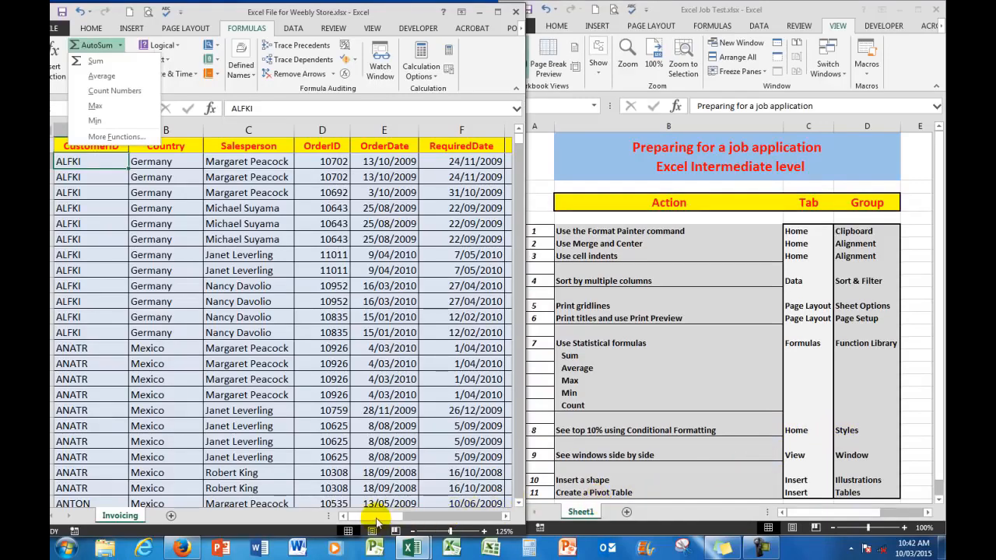
{"action": "left_click_drag", "start_coordinate": [374, 516], "coordinate": [498, 518]}
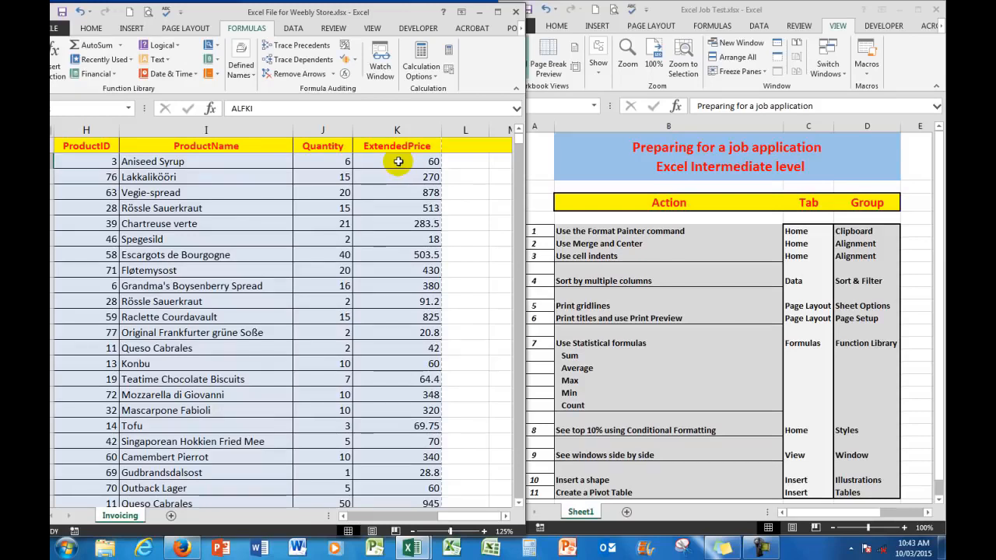
{"action": "left_click", "coordinate": [398, 161]}
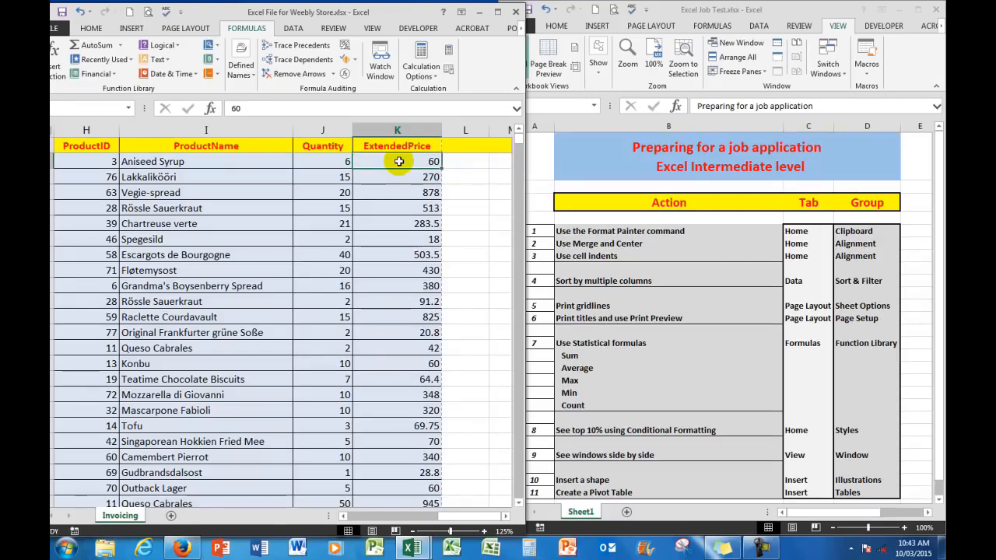
{"action": "key", "text": "ctrl+shift+Down"}
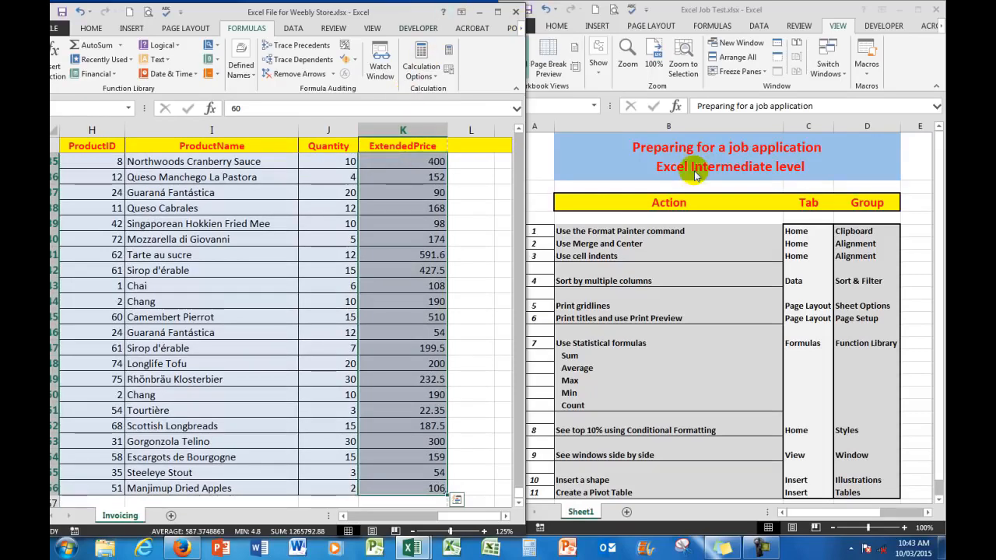
{"action": "left_click", "coordinate": [519, 132]}
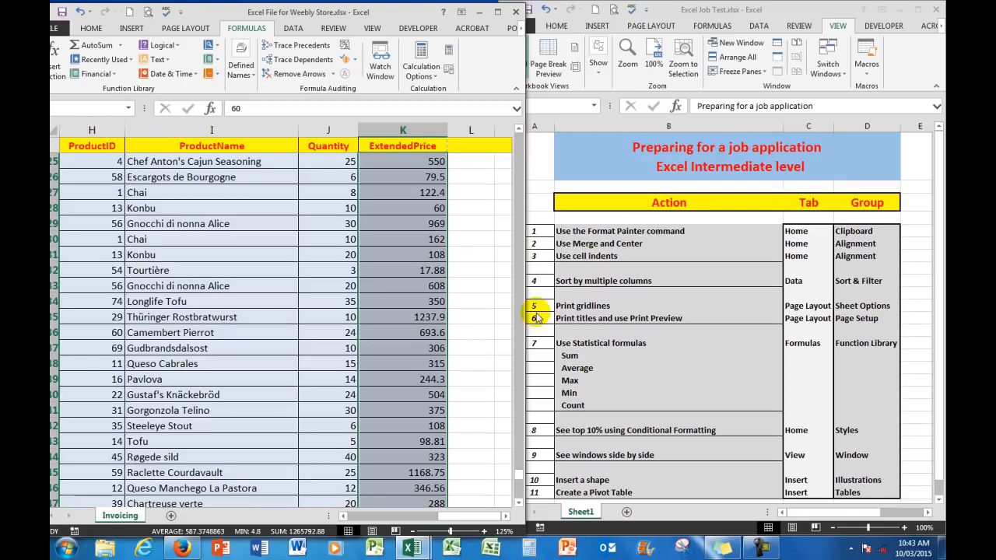
{"action": "key", "text": "ctrl+Home"}
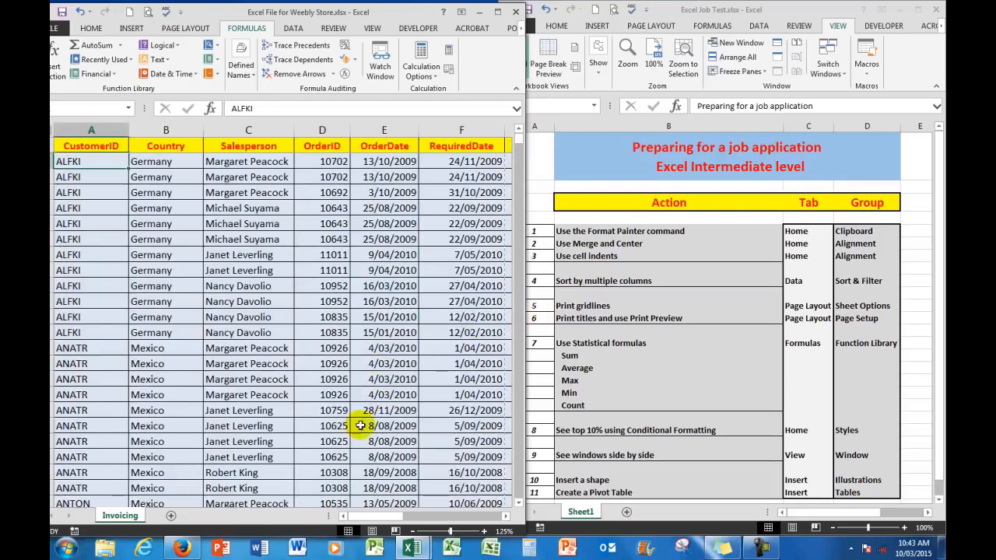
Format the top 1% of all ExtendedPrice values with Light Red Fill with Dark Red Text using a Top 10% conditional formatting rule.
{"action": "left_click_drag", "start_coordinate": [383, 516], "coordinate": [493, 516]}
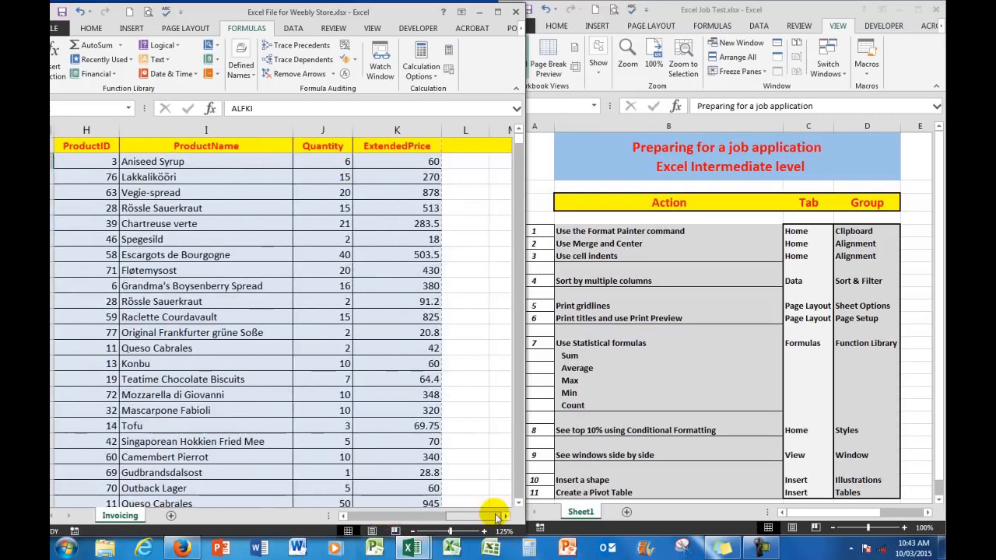
{"action": "left_click", "coordinate": [403, 162]}
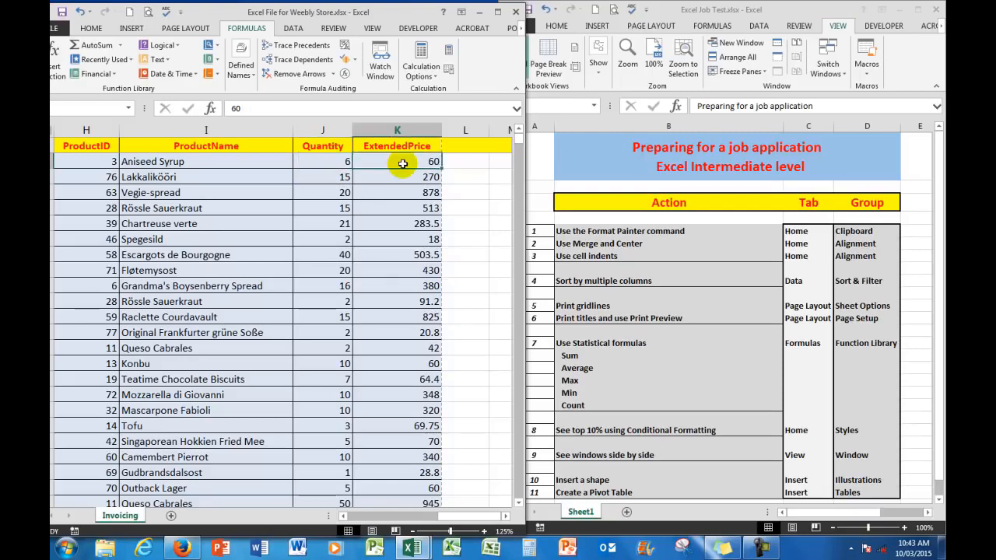
{"action": "key", "text": "ctrl+shift+Down"}
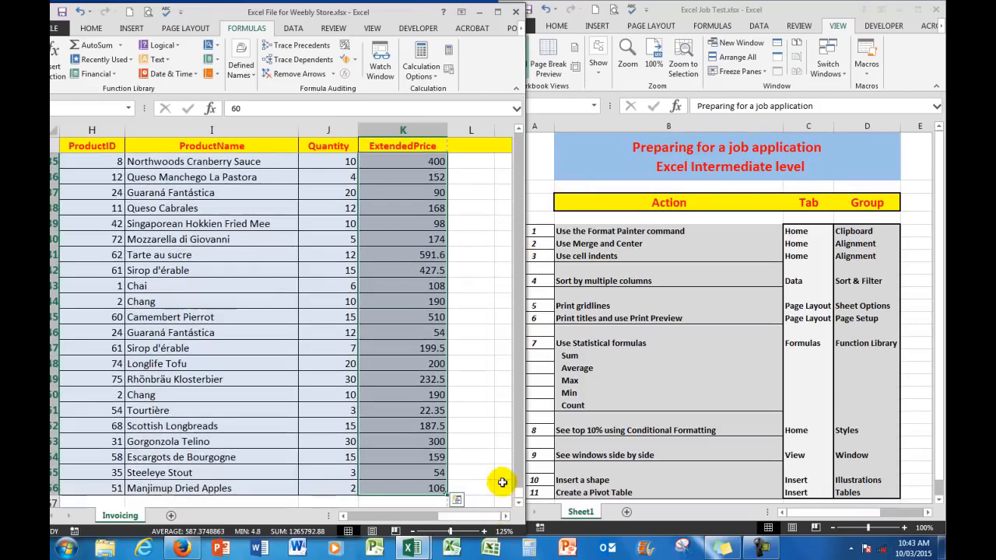
{"action": "left_click_drag", "start_coordinate": [518, 492], "coordinate": [523, 135]}
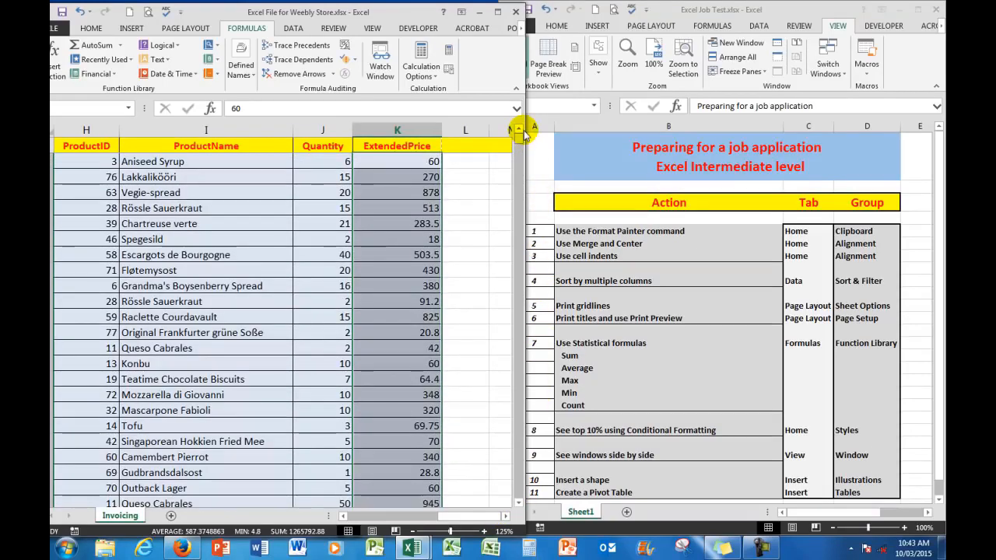
{"action": "left_click", "coordinate": [91, 29]}
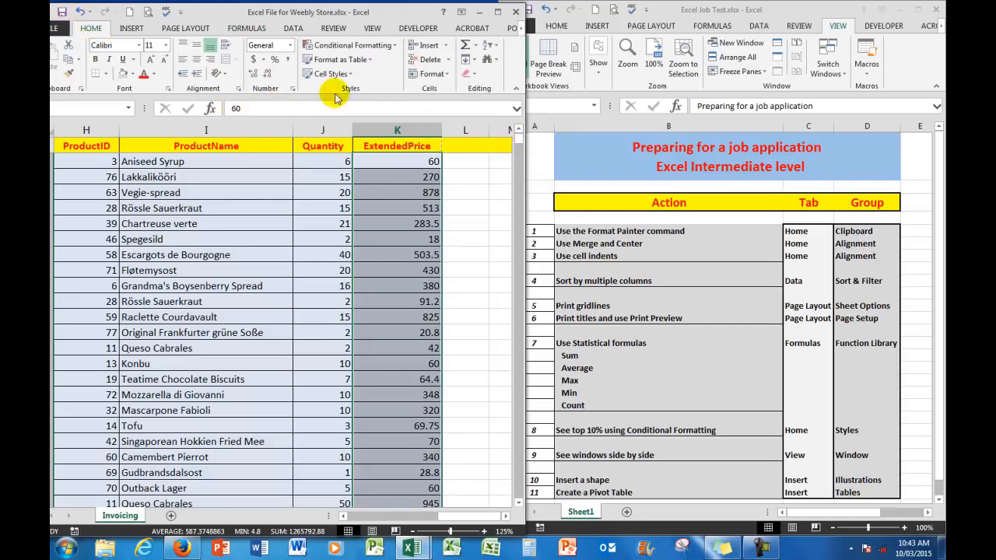
{"action": "left_click", "coordinate": [394, 45]}
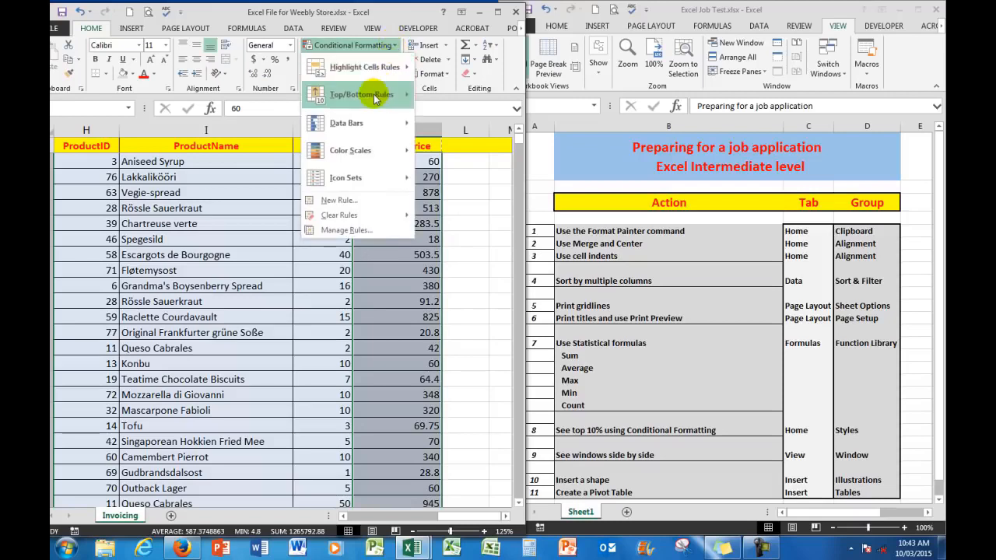
{"action": "mouse_move", "coordinate": [373, 94]}
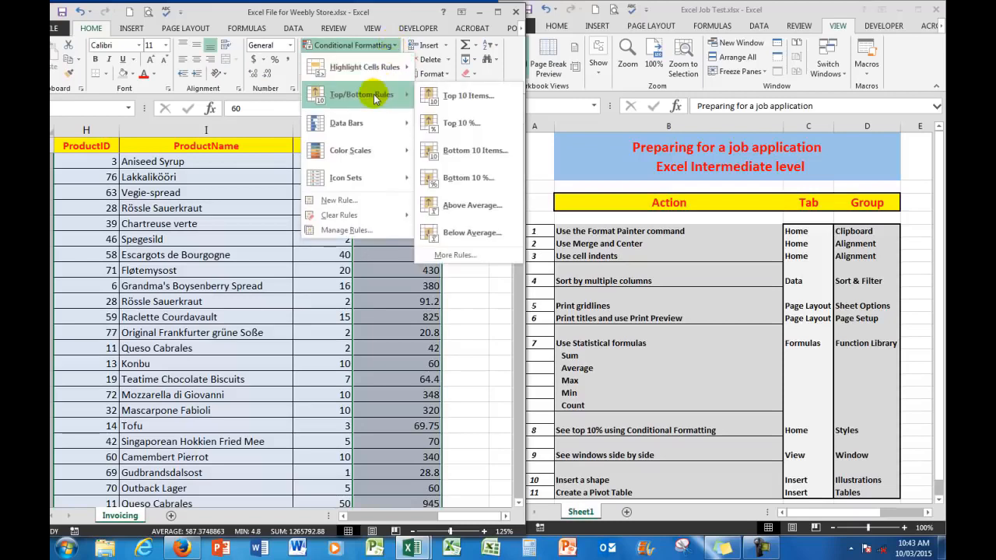
{"action": "left_click", "coordinate": [475, 124]}
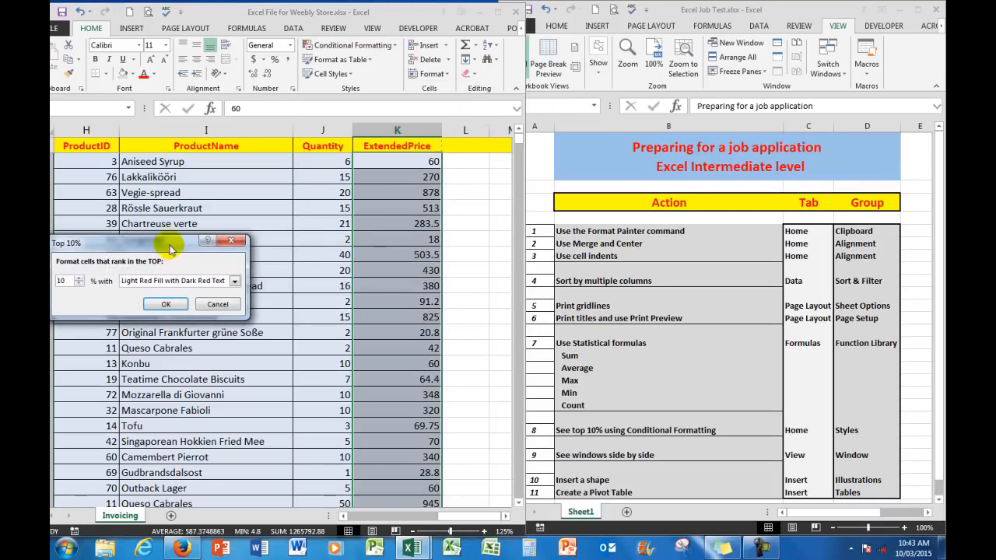
{"action": "left_click", "coordinate": [78, 284]}
{"action": "left_click", "coordinate": [79, 285]}
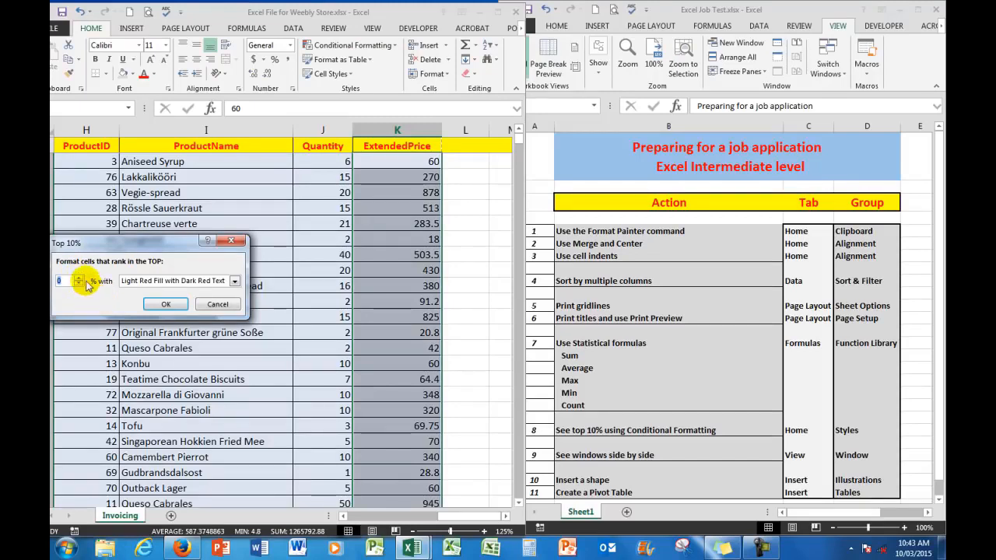
{"action": "left_click", "coordinate": [80, 277]}
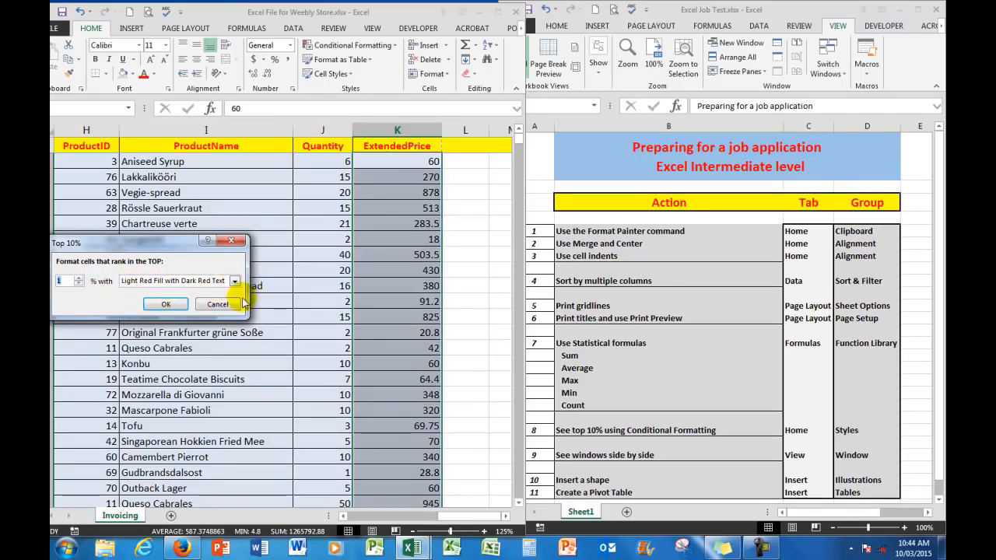
{"action": "left_click", "coordinate": [165, 304]}
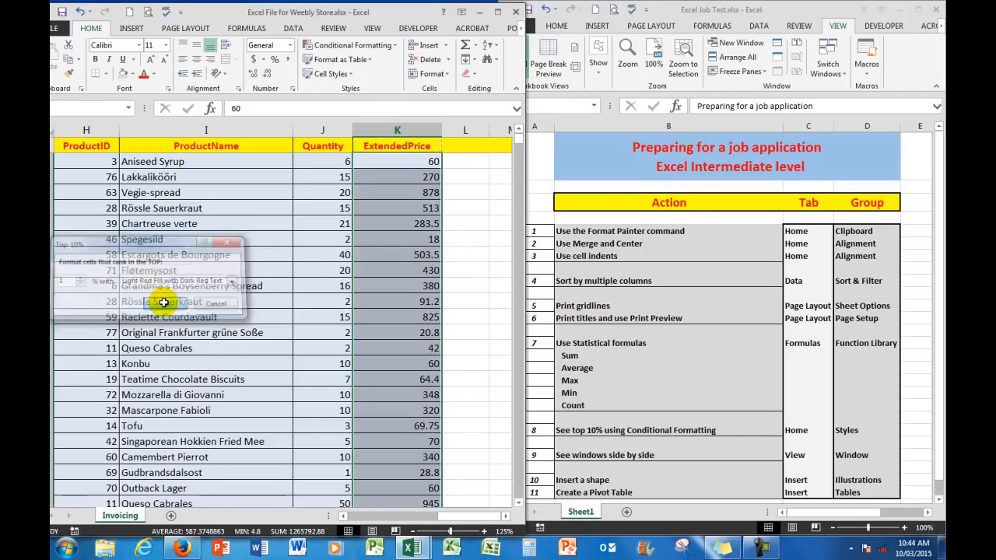
Review the highlighted top values down the ExtendedPrice column and return to the first rows.
{"action": "left_click", "coordinate": [466, 207]}
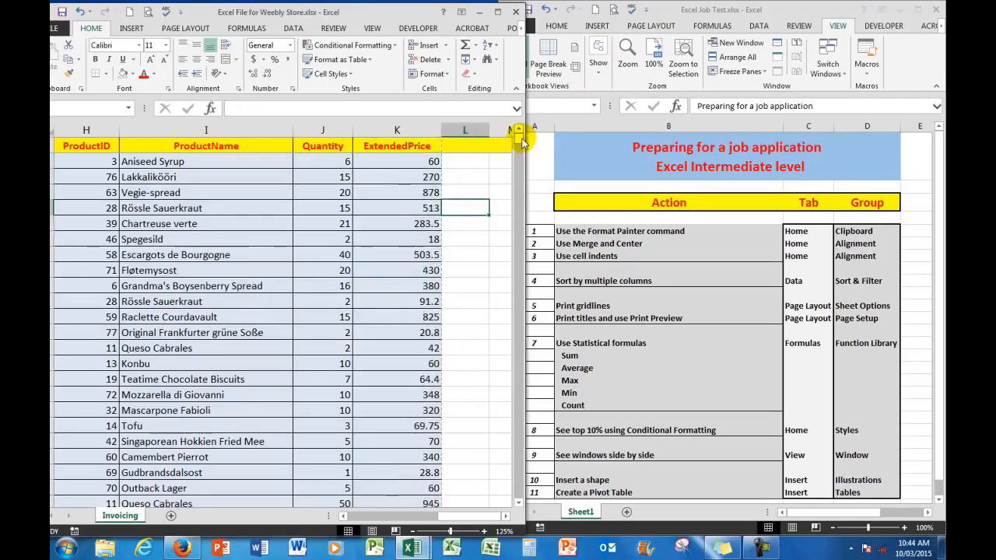
{"action": "left_click_drag", "start_coordinate": [520, 140], "coordinate": [519, 259]}
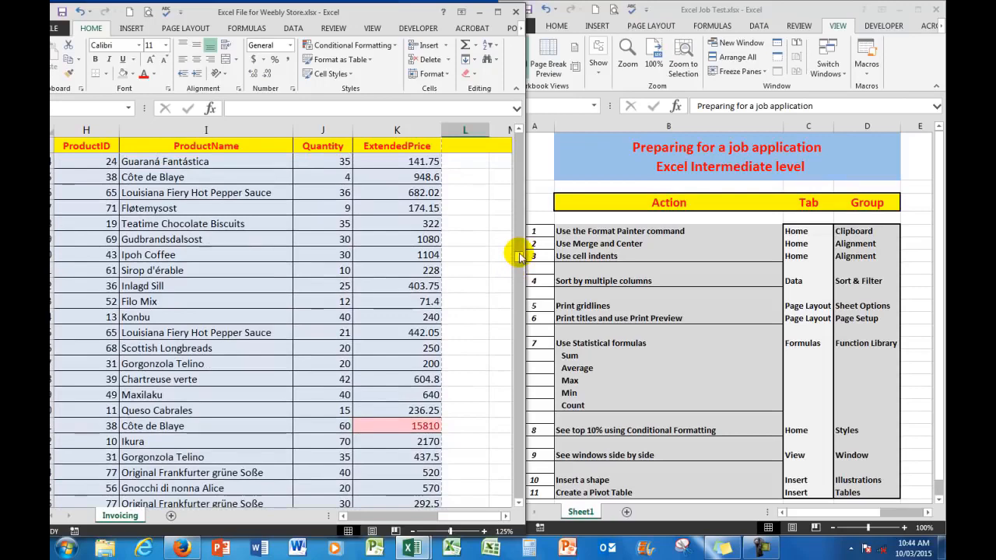
{"action": "left_click_drag", "start_coordinate": [518, 257], "coordinate": [518, 120]}
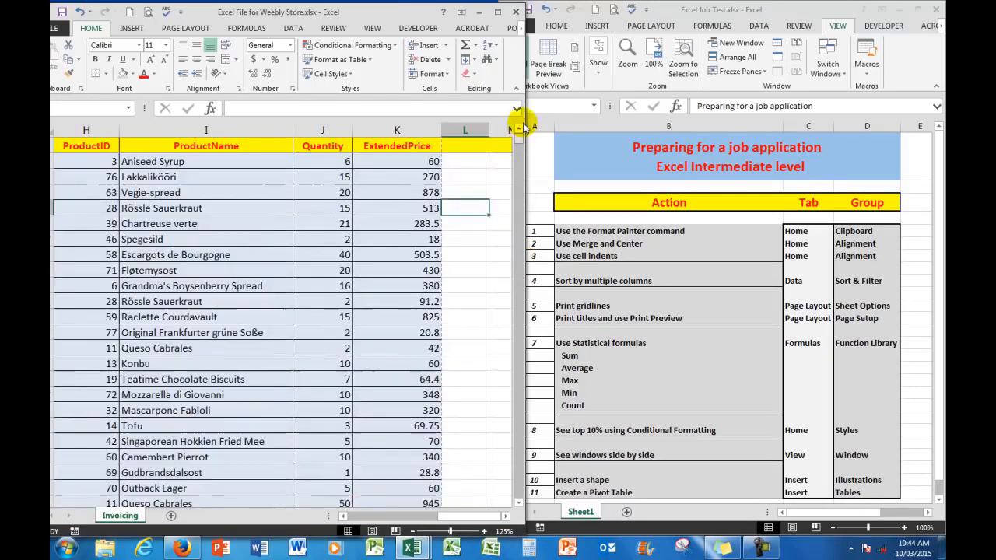
Sort the table by ExtendedPrice on Cell Color with the light red cells On Top, and check the first rows.
{"action": "left_click", "coordinate": [397, 159]}
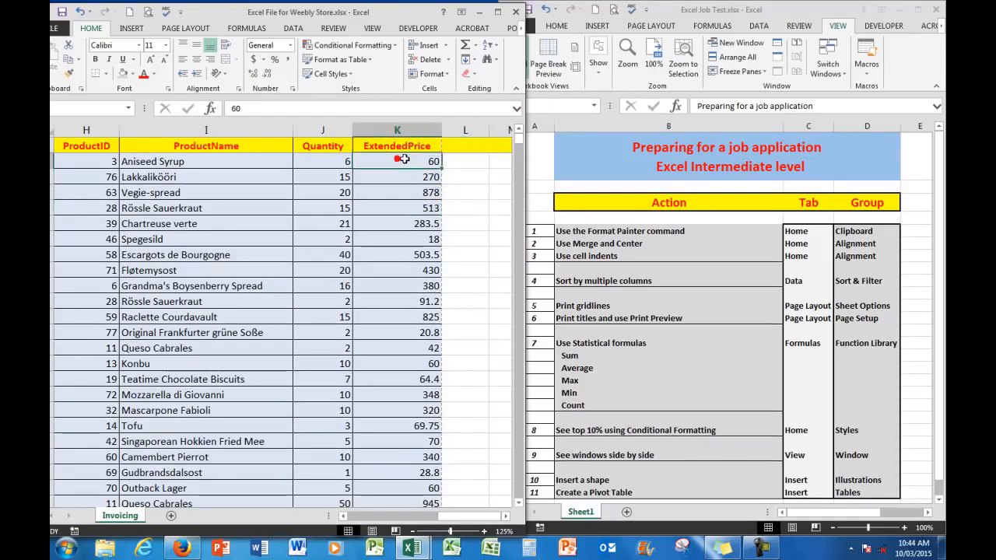
{"action": "key", "text": "ctrl+shift+Down"}
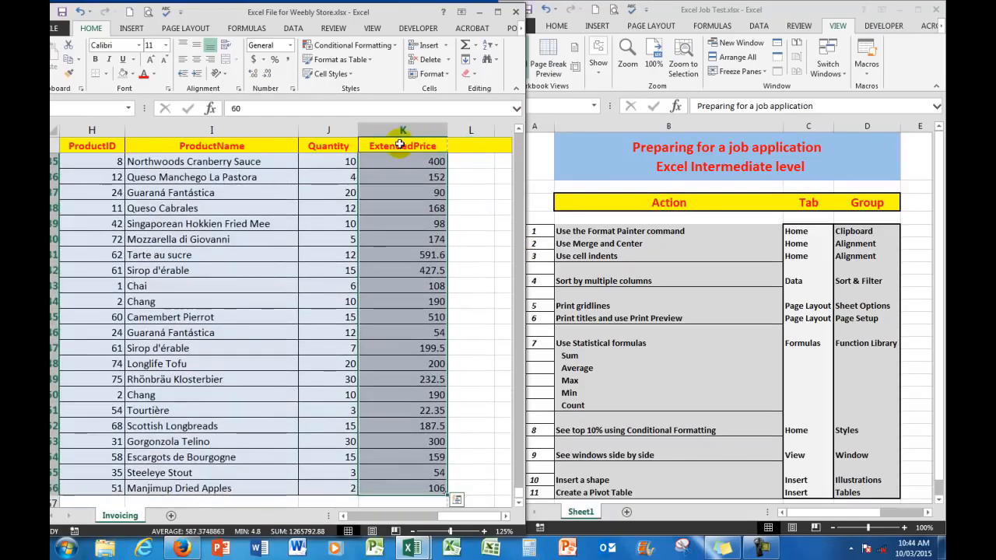
{"action": "left_click", "coordinate": [292, 29]}
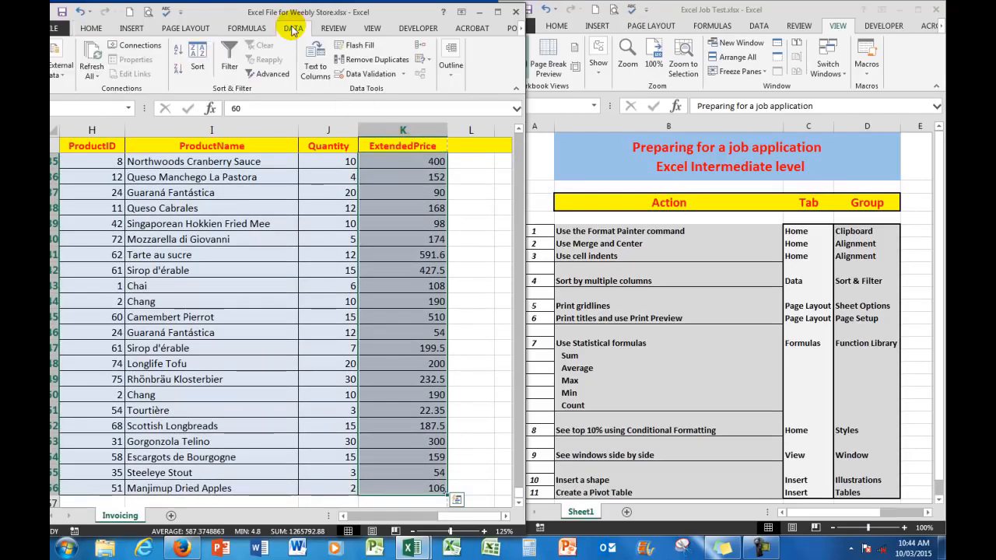
{"action": "left_click", "coordinate": [196, 53]}
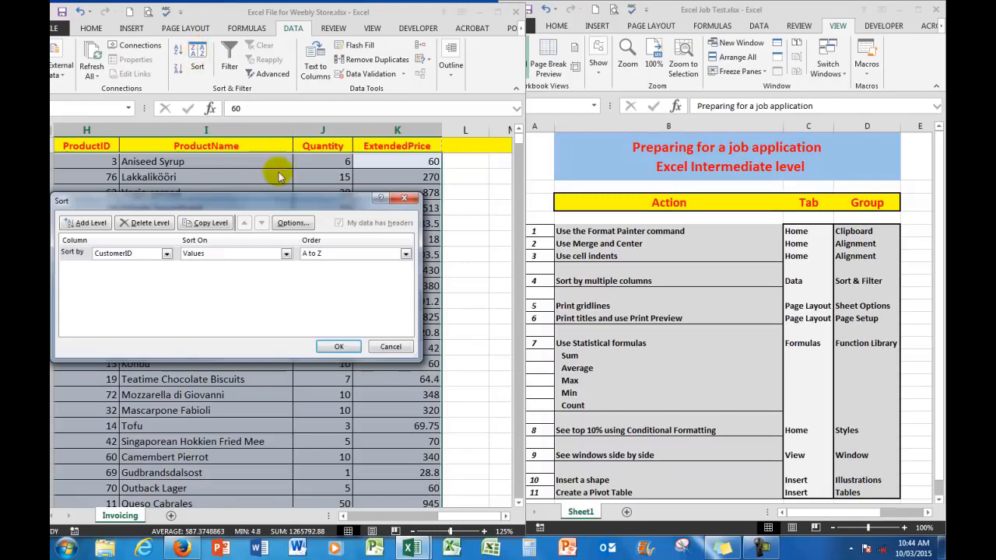
{"action": "left_click", "coordinate": [166, 254]}
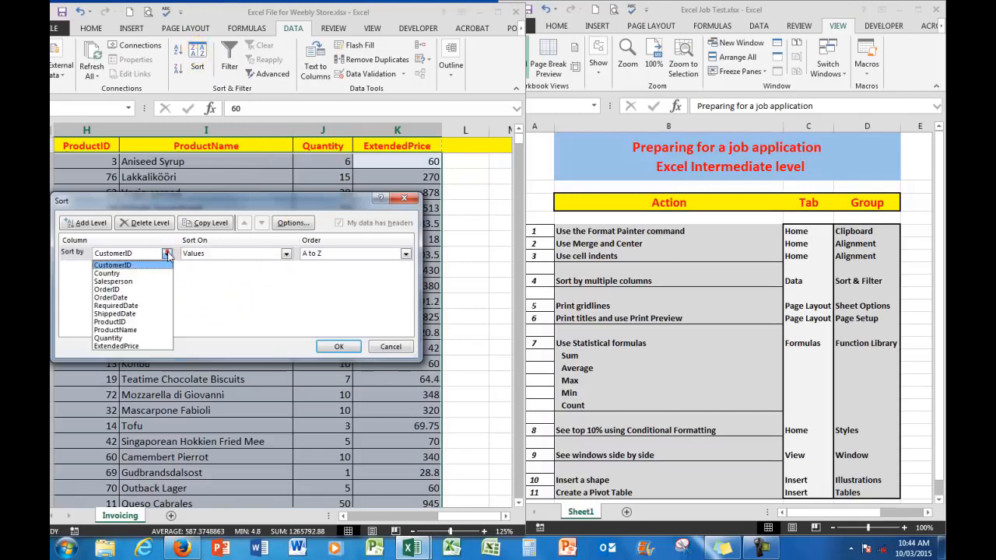
{"action": "left_click", "coordinate": [117, 345]}
{"action": "left_click", "coordinate": [285, 253]}
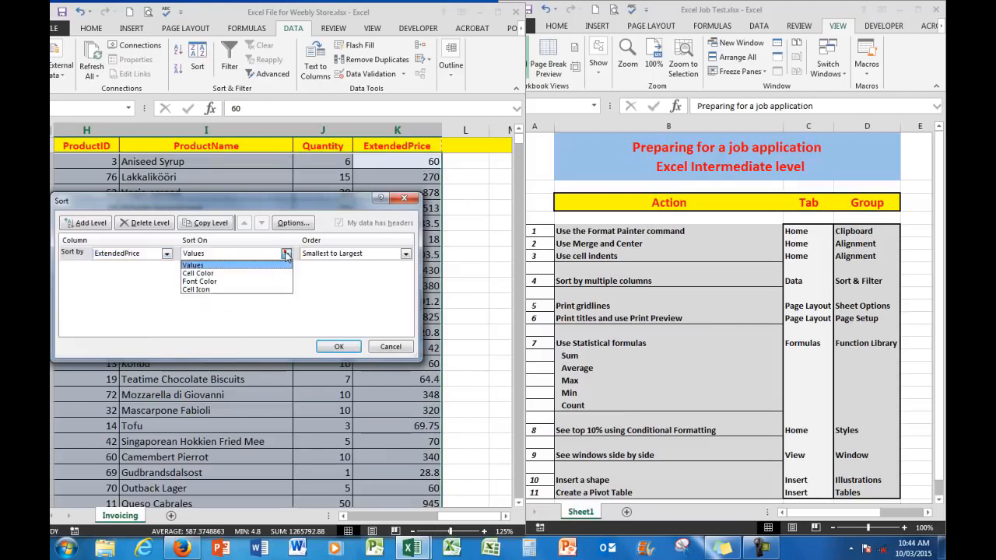
{"action": "left_click", "coordinate": [225, 274]}
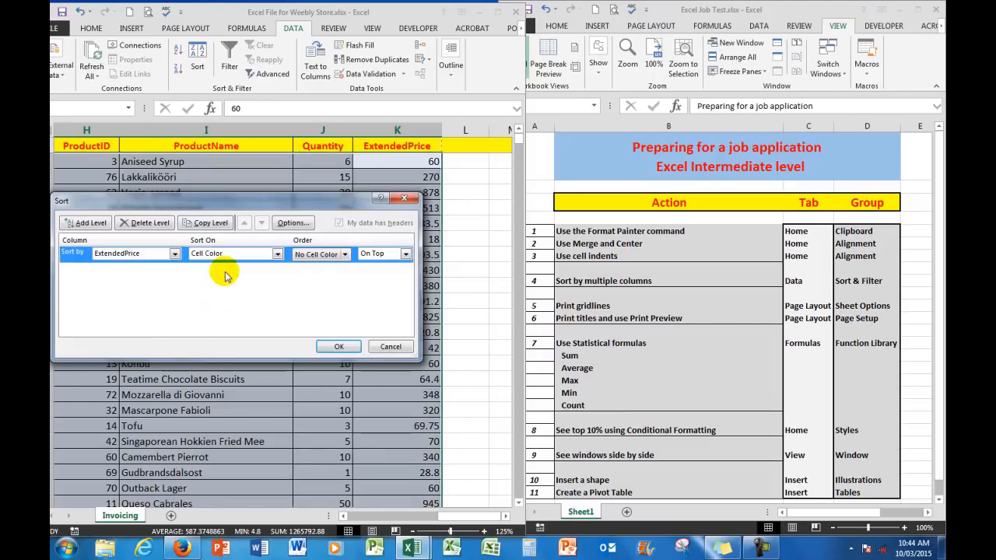
{"action": "left_click", "coordinate": [344, 254]}
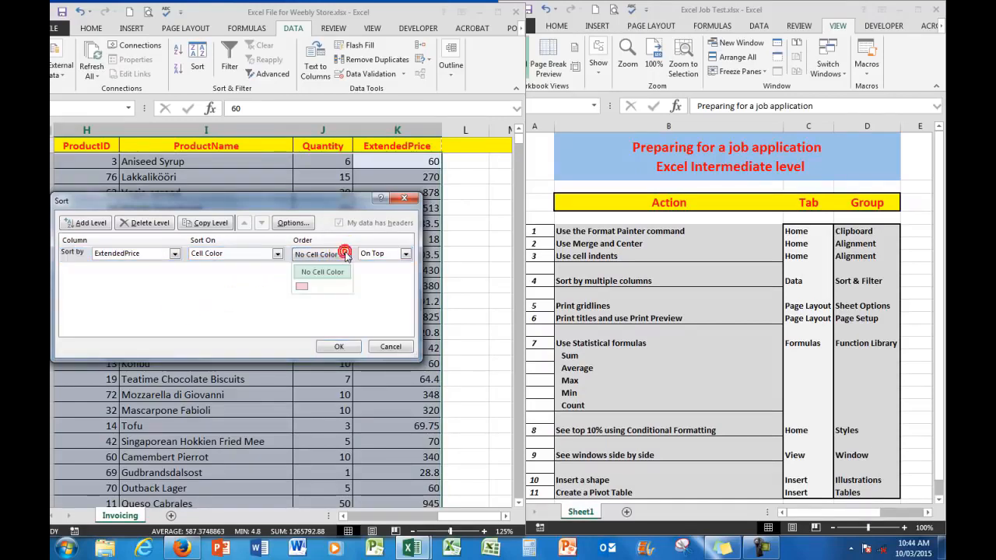
{"action": "left_click", "coordinate": [302, 287]}
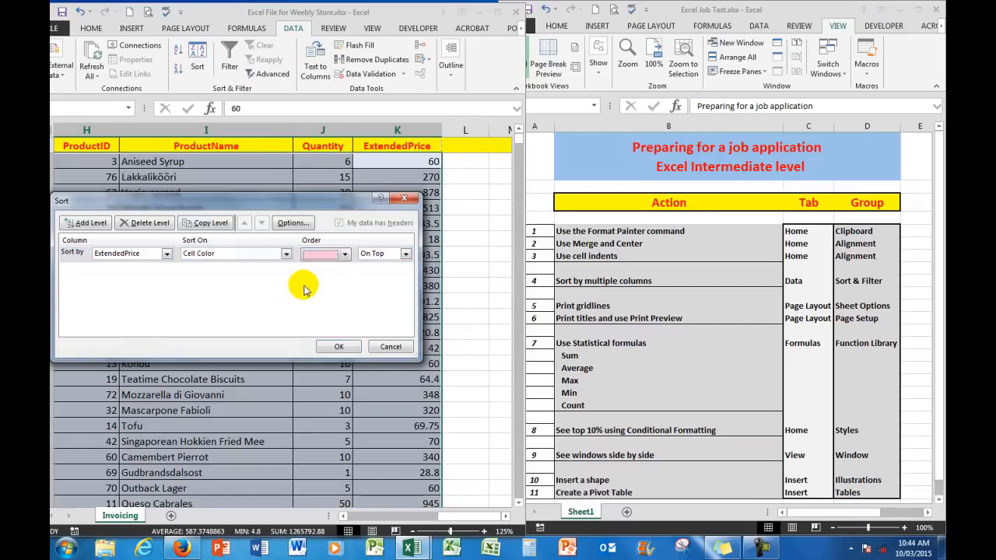
{"action": "left_click", "coordinate": [335, 346]}
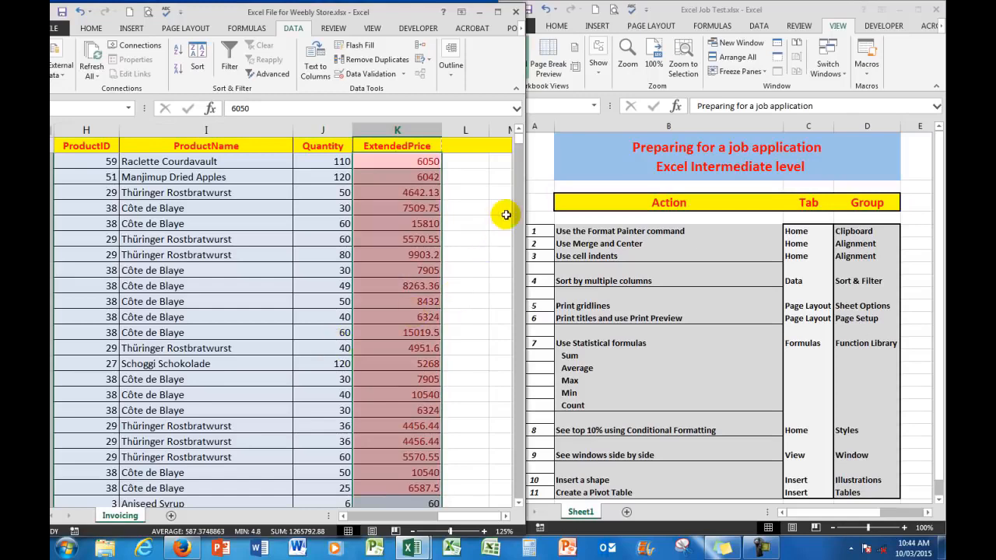
{"action": "mouse_move", "coordinate": [518, 140]}
{"action": "left_mouse_down"}
{"action": "mouse_move", "coordinate": [518, 153]}
{"action": "mouse_move", "coordinate": [520, 134]}
{"action": "left_mouse_up"}
{"action": "left_click", "coordinate": [484, 254]}
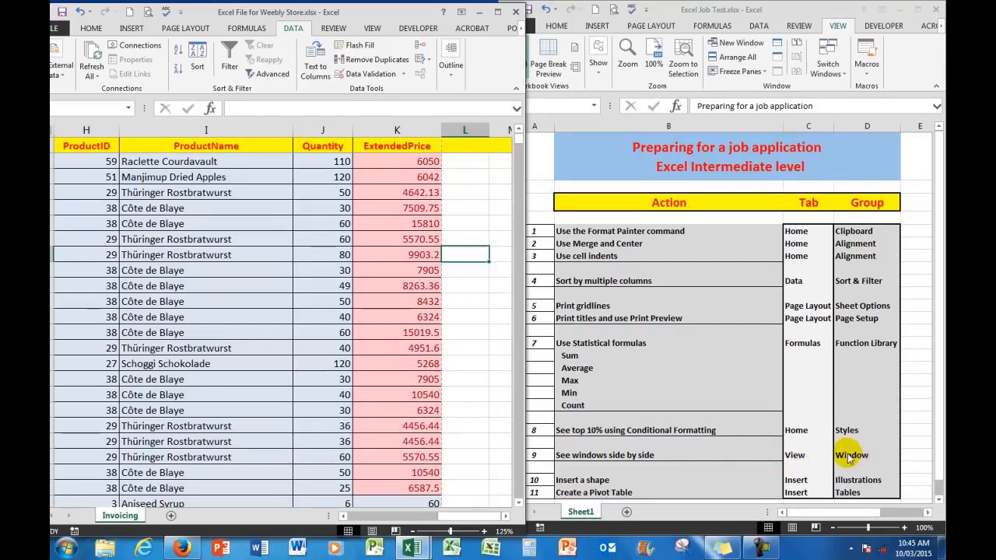
Arrange the open workbook windows as Tiled, and minimise the Excel Job Test workbook to work with the store workbook at full size.
{"action": "left_click", "coordinate": [372, 28]}
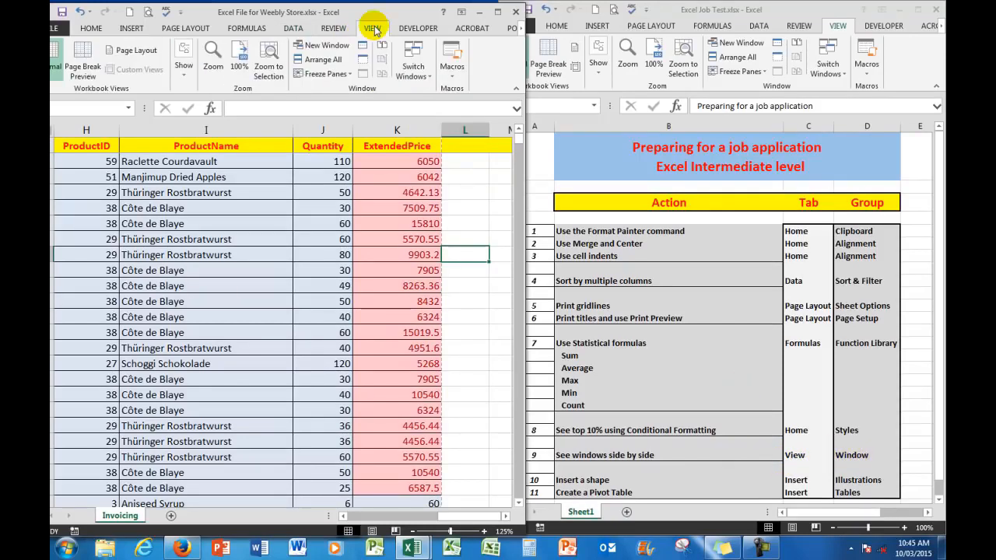
{"action": "left_click", "coordinate": [318, 60]}
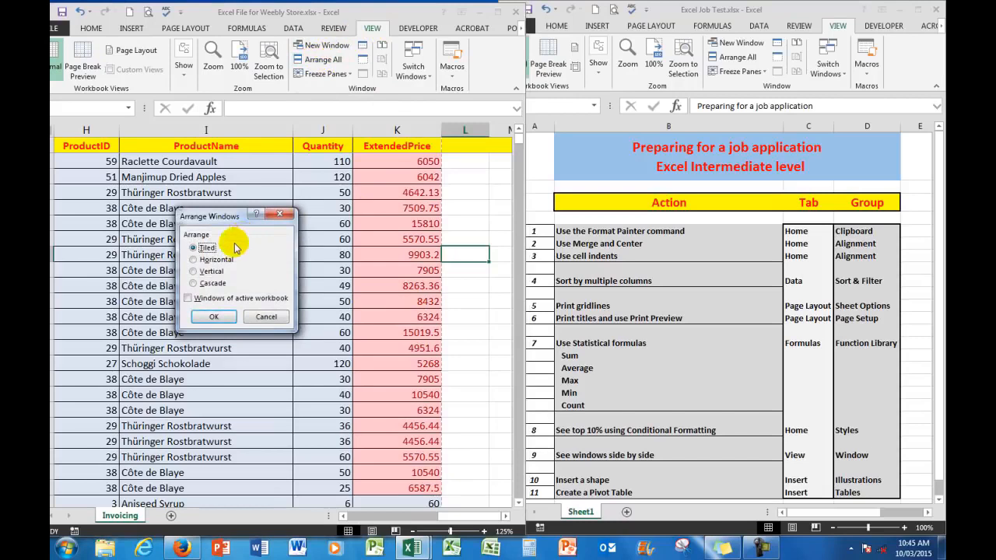
{"action": "left_click", "coordinate": [210, 317]}
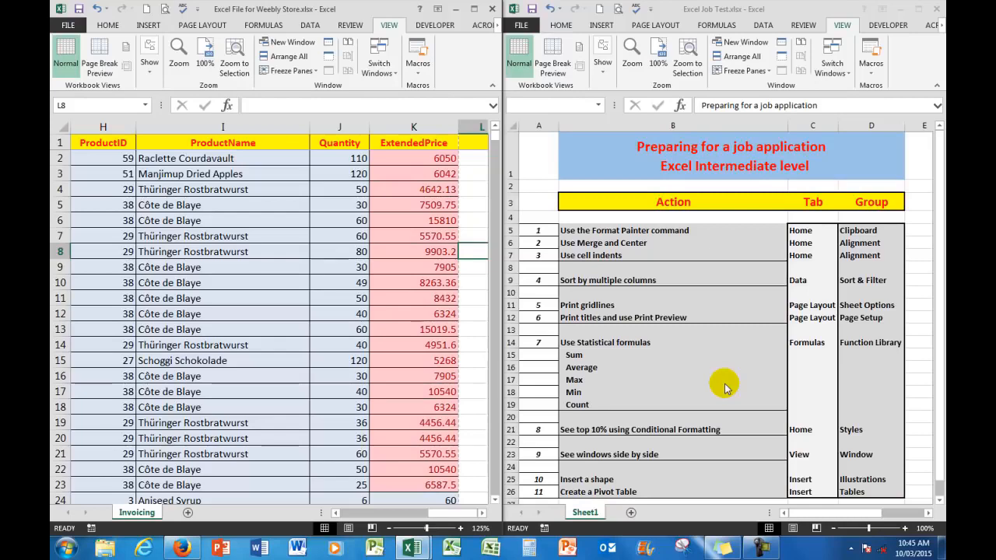
{"action": "left_click", "coordinate": [900, 13]}
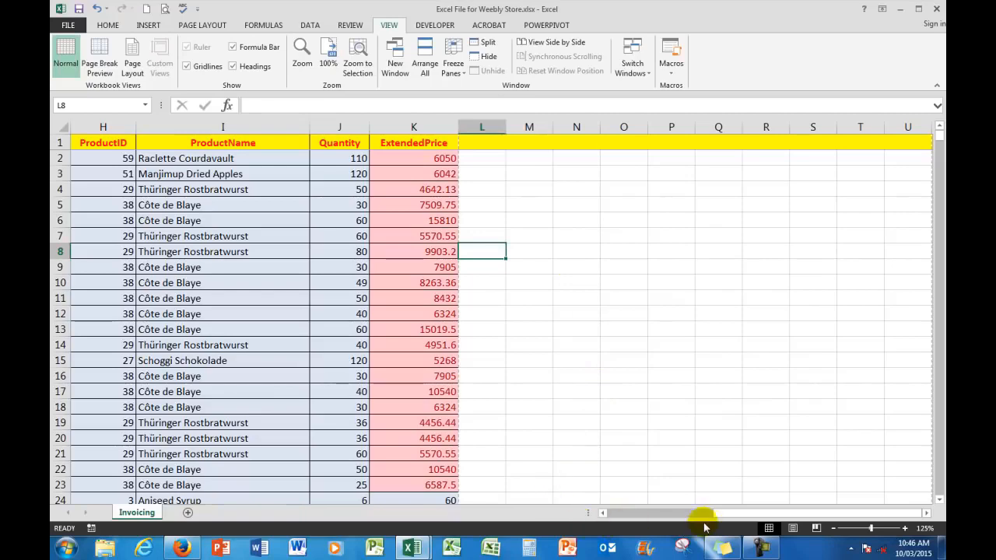
Draw a circle about 3.22 cm across with the Oval shape and place it over the OrderID column around rows 4 to 9.
{"action": "left_click_drag", "start_coordinate": [704, 513], "coordinate": [597, 504]}
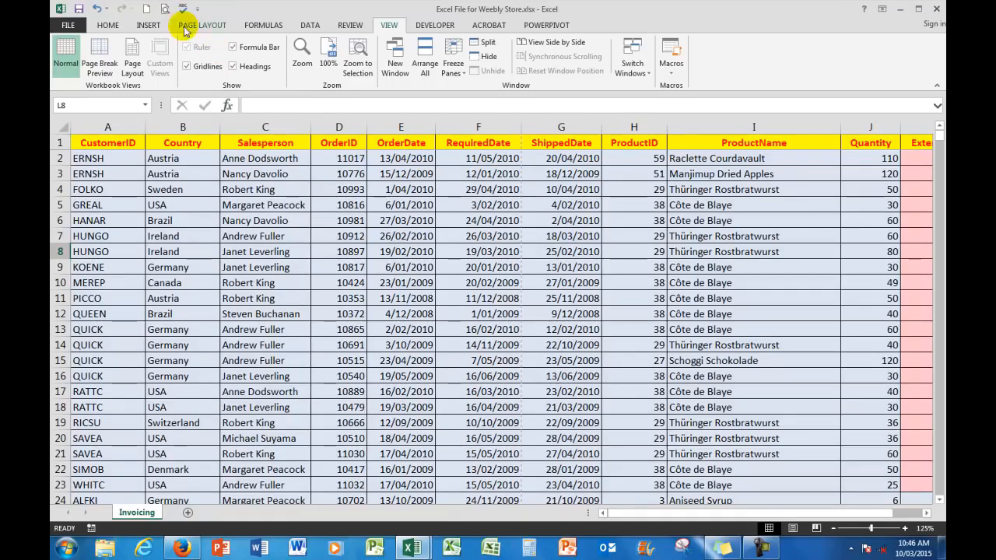
{"action": "left_click", "coordinate": [147, 26]}
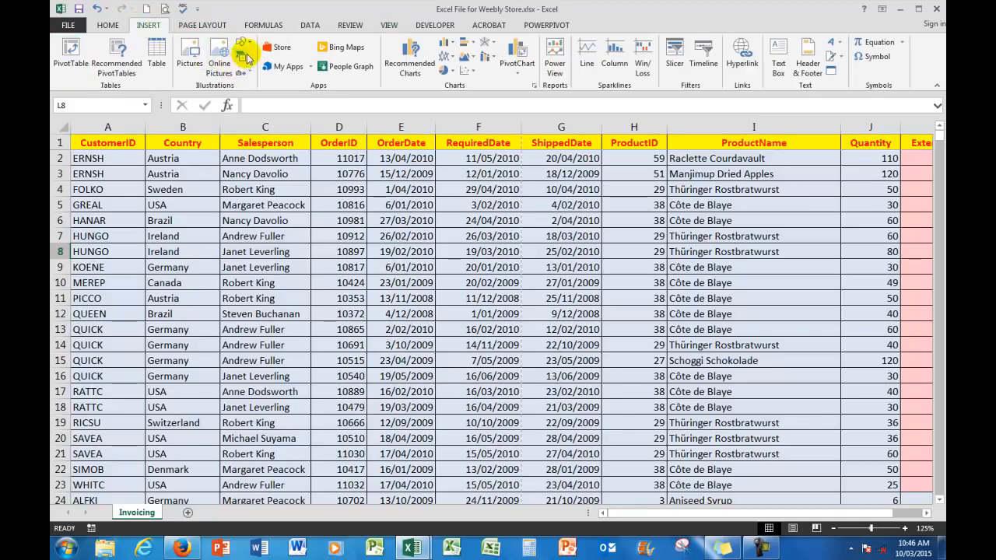
{"action": "left_click", "coordinate": [242, 42]}
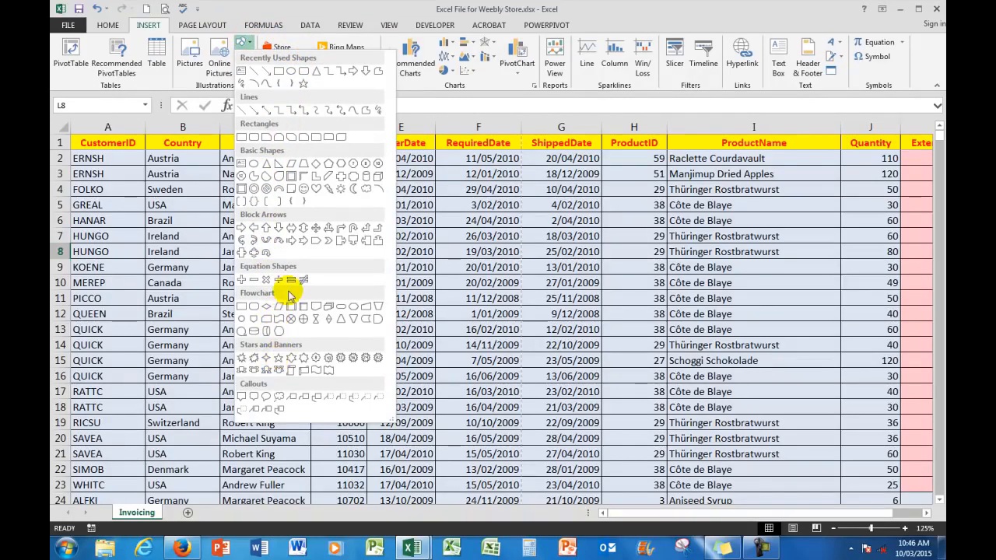
{"action": "left_click", "coordinate": [291, 72]}
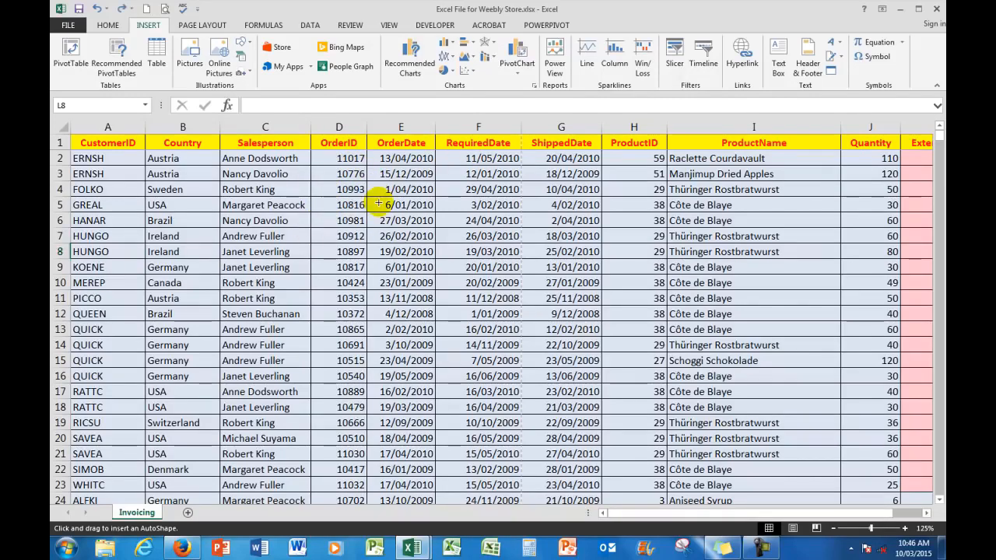
{"action": "mouse_move", "coordinate": [378, 203]}
{"action": "left_mouse_down"}
{"action": "mouse_move", "coordinate": [319, 278]}
{"action": "mouse_move", "coordinate": [323, 293]}
{"action": "left_mouse_up"}
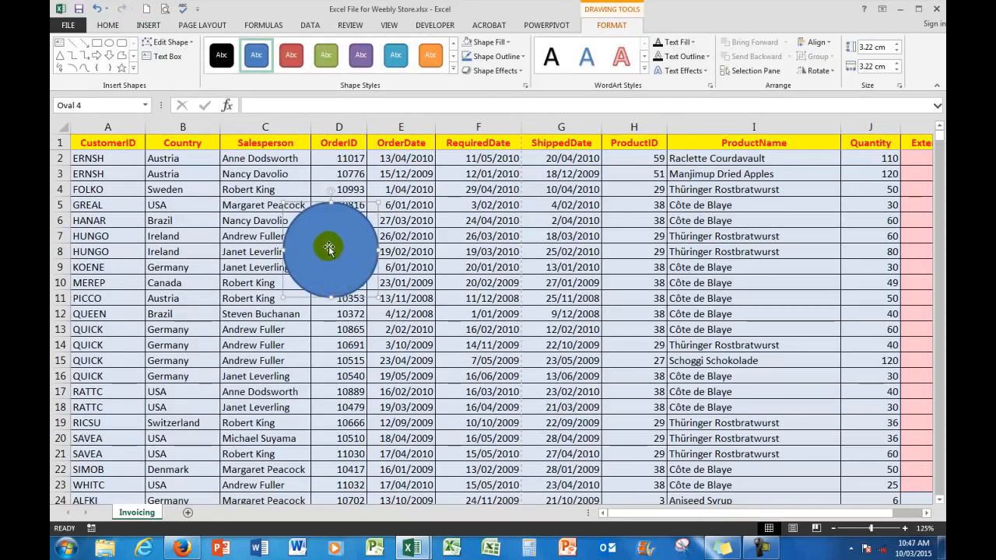
{"action": "left_click_drag", "start_coordinate": [328, 245], "coordinate": [337, 222]}
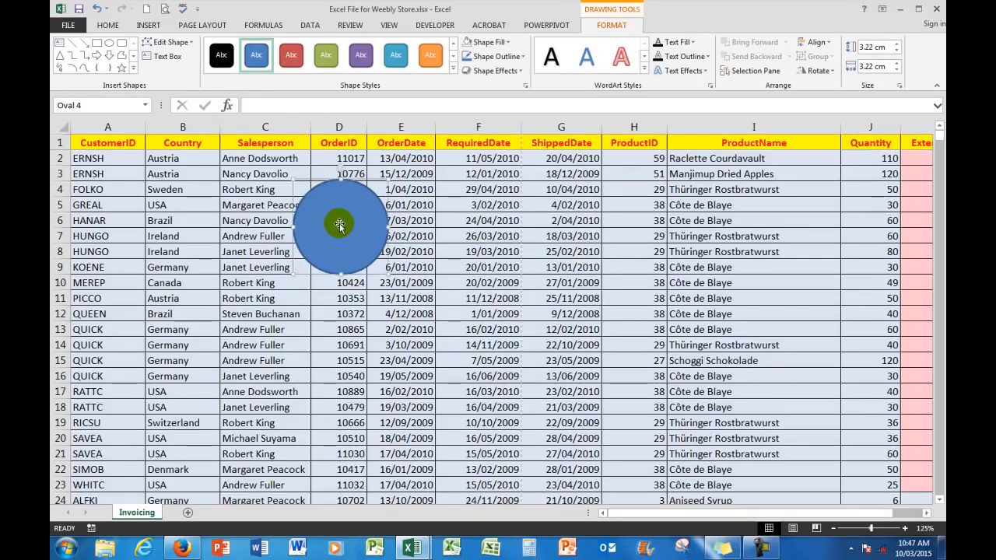
Set the circle's shape fill to No Fill and deselect it.
{"action": "left_click", "coordinate": [507, 46]}
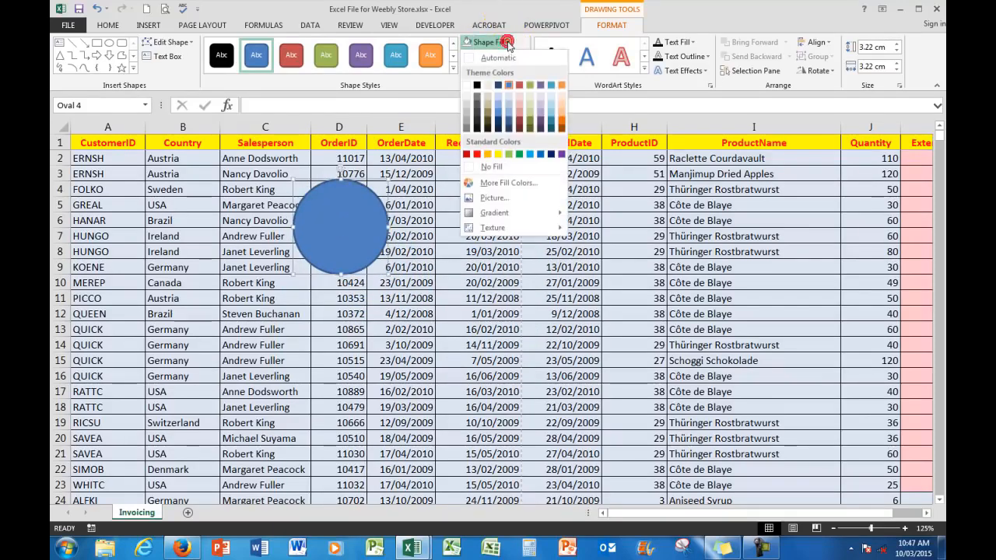
{"action": "left_click", "coordinate": [497, 168]}
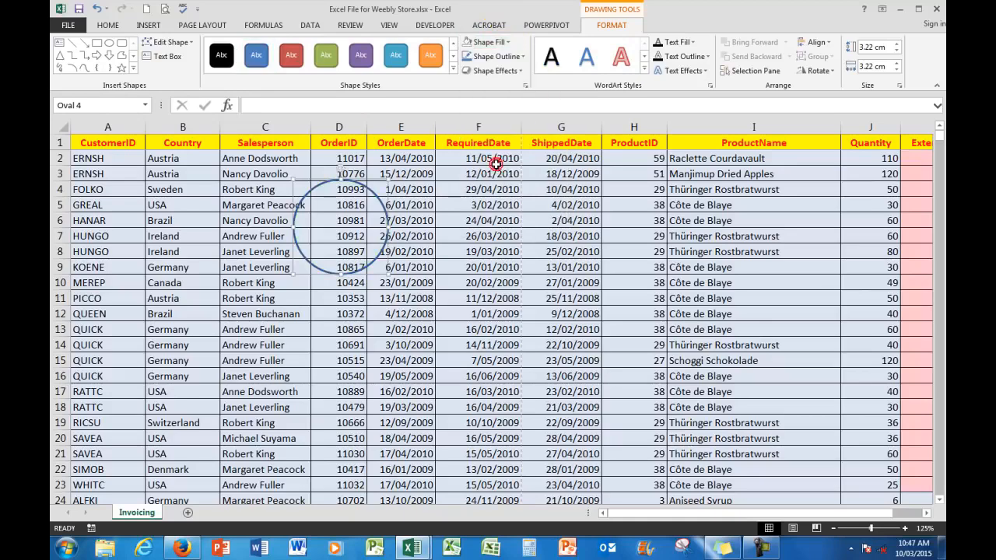
{"action": "left_click", "coordinate": [458, 209]}
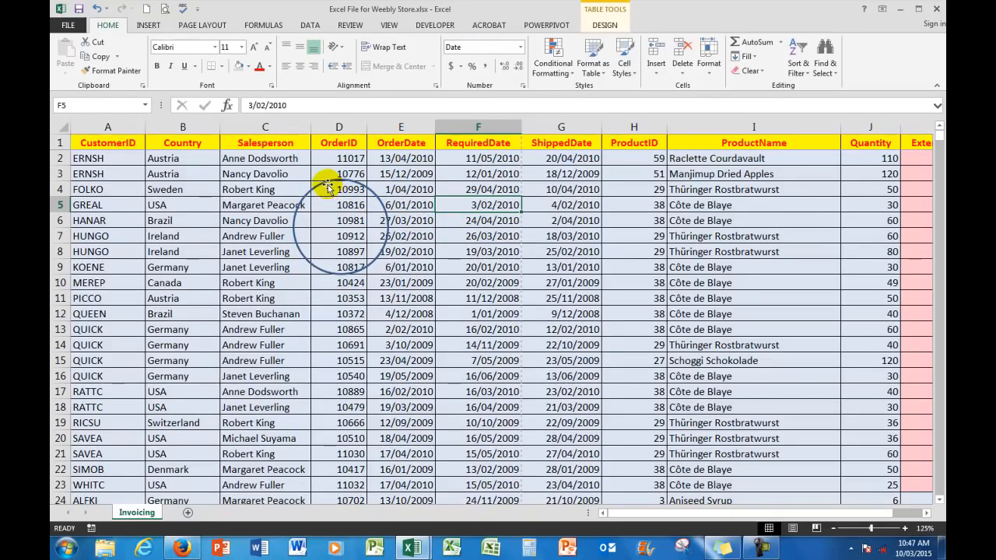
Move the circle over the Salesperson names and on to the RequiredDate and ShippedDate columns around rows 7 to 12.
{"action": "mouse_move", "coordinate": [327, 187]}
{"action": "left_mouse_down"}
{"action": "mouse_move", "coordinate": [630, 268]}
{"action": "mouse_move", "coordinate": [467, 308]}
{"action": "mouse_move", "coordinate": [240, 294]}
{"action": "mouse_move", "coordinate": [237, 254]}
{"action": "left_mouse_up"}
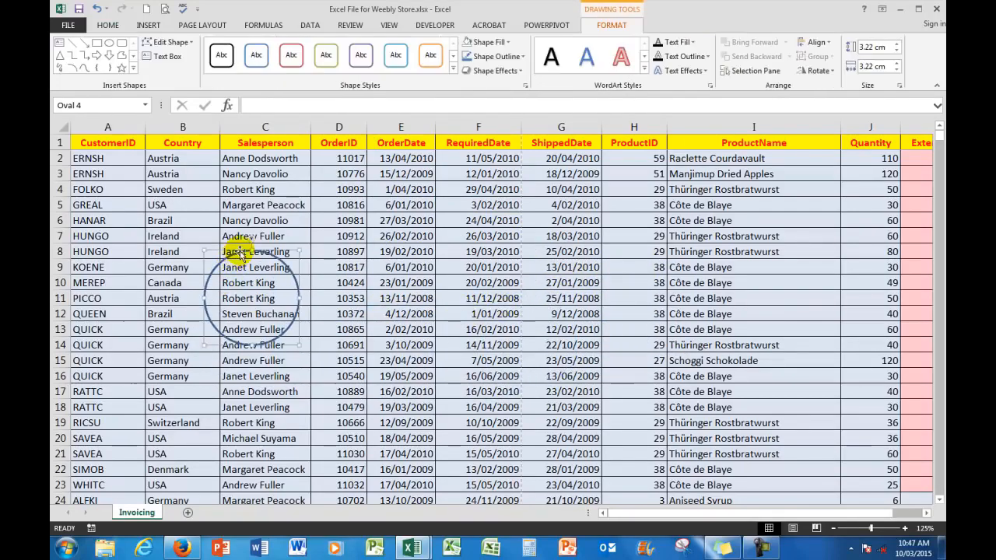
{"action": "left_click", "coordinate": [423, 290]}
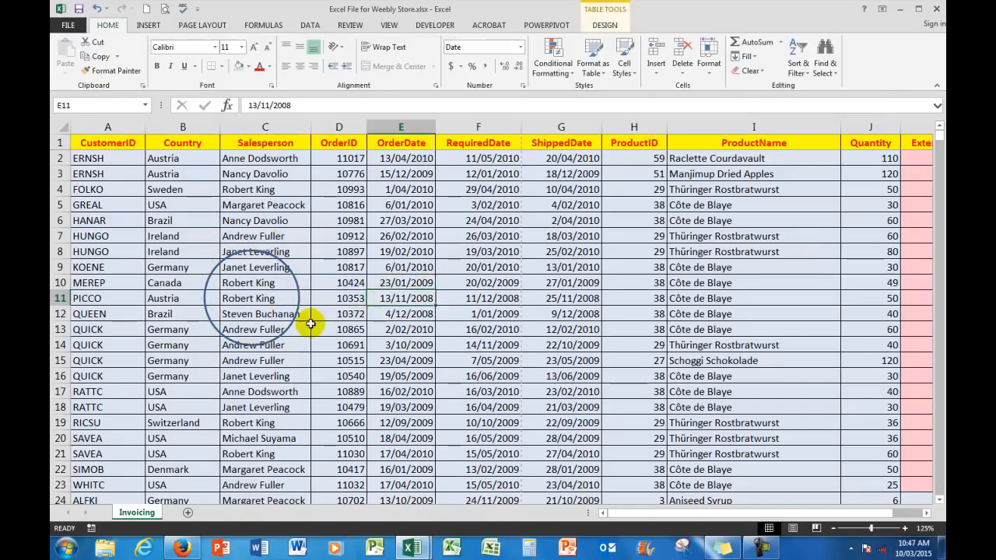
{"action": "left_click_drag", "start_coordinate": [256, 251], "coordinate": [524, 231]}
{"action": "left_click", "coordinate": [393, 252]}
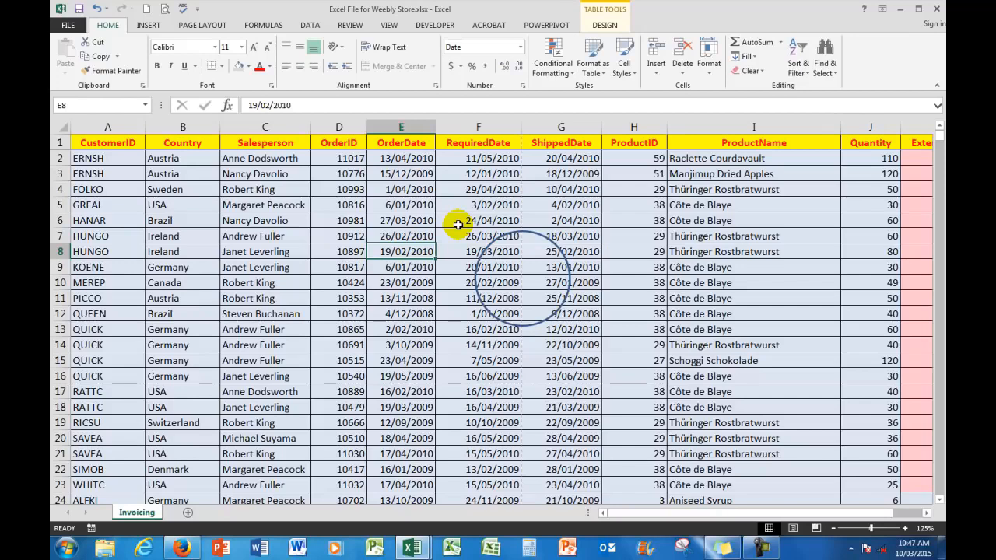
Create a PivotTable from Table1 on a new worksheet.
{"action": "left_click", "coordinate": [148, 25]}
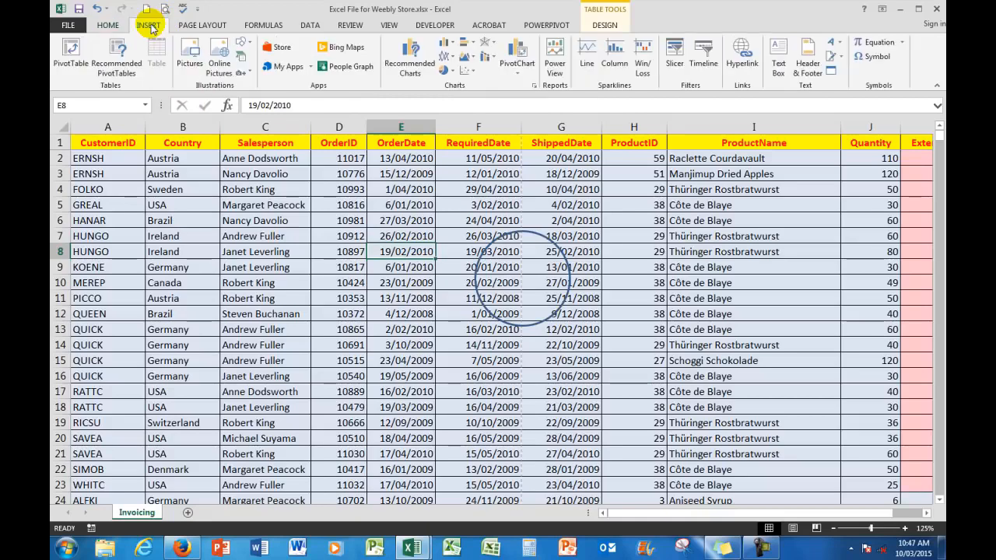
{"action": "left_click", "coordinate": [72, 50]}
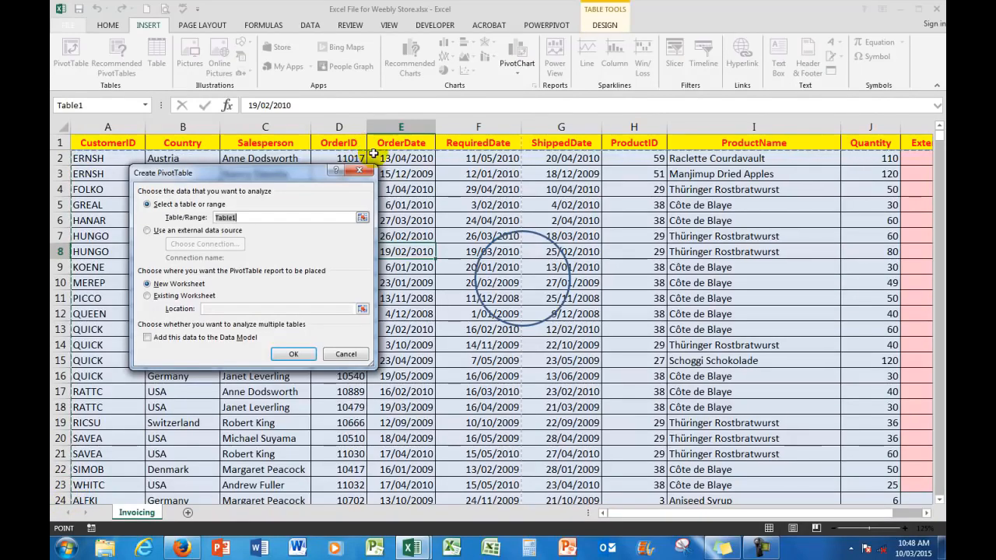
{"action": "left_click", "coordinate": [293, 356]}
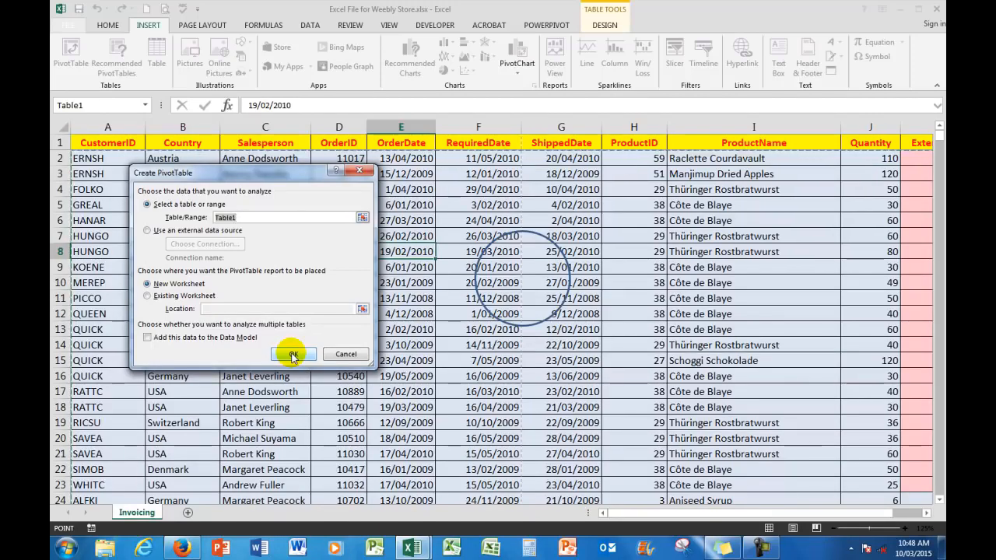
{"action": "left_click", "coordinate": [292, 355]}
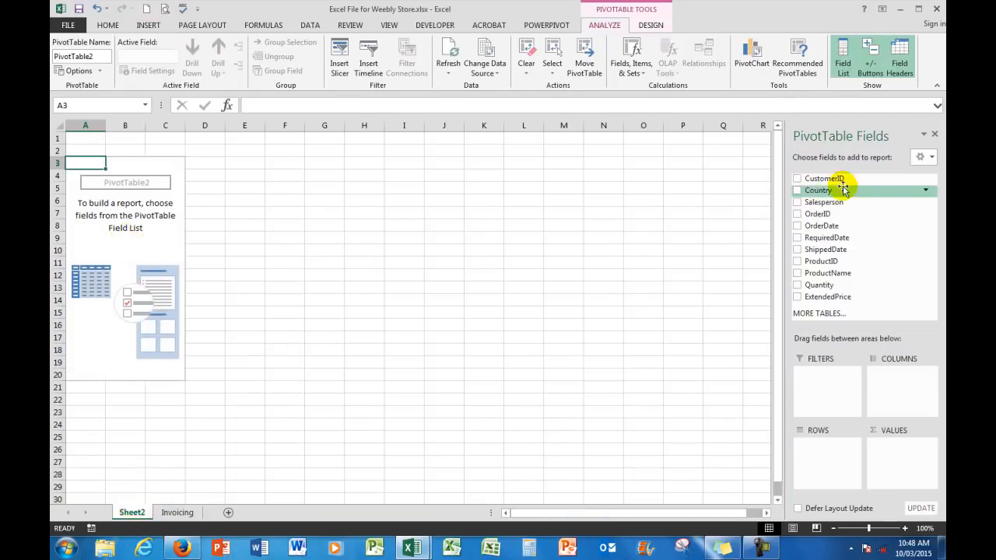
Add Country to the PivotTable's rows and ExtendedPrice to its values, and look over the totals by country.
{"action": "left_click_drag", "start_coordinate": [821, 192], "coordinate": [818, 462]}
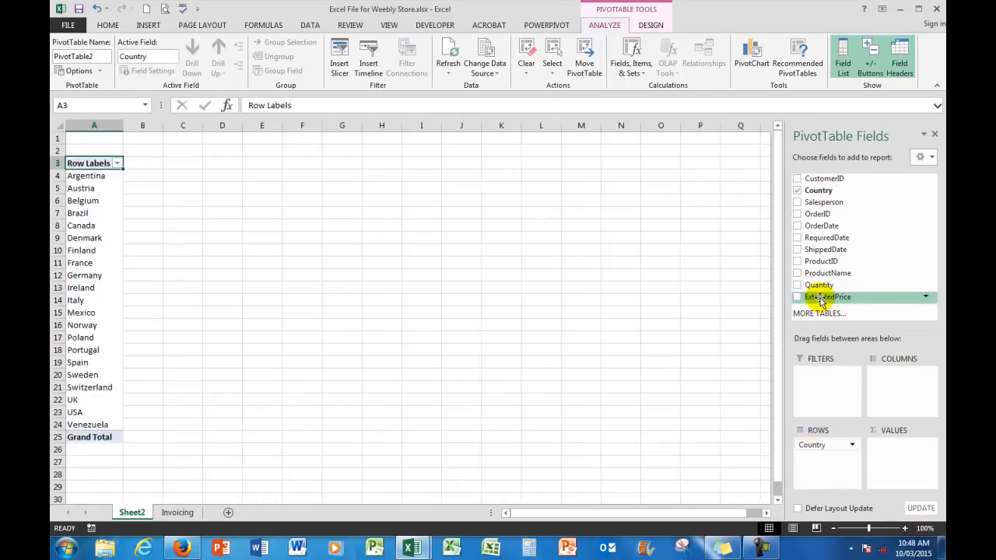
{"action": "left_click_drag", "start_coordinate": [823, 298], "coordinate": [900, 448]}
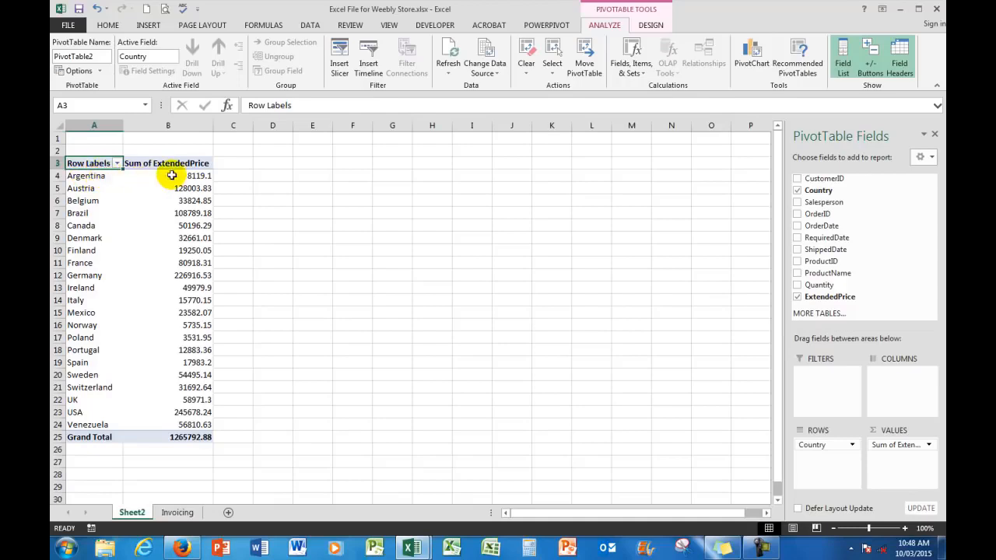
{"action": "mouse_move", "coordinate": [193, 175]}
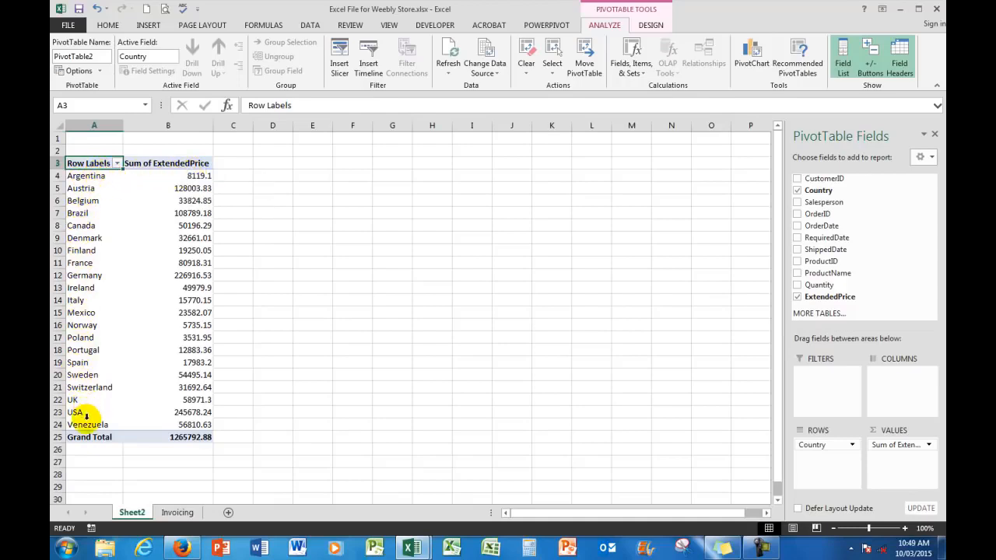
{"action": "mouse_move", "coordinate": [86, 424]}
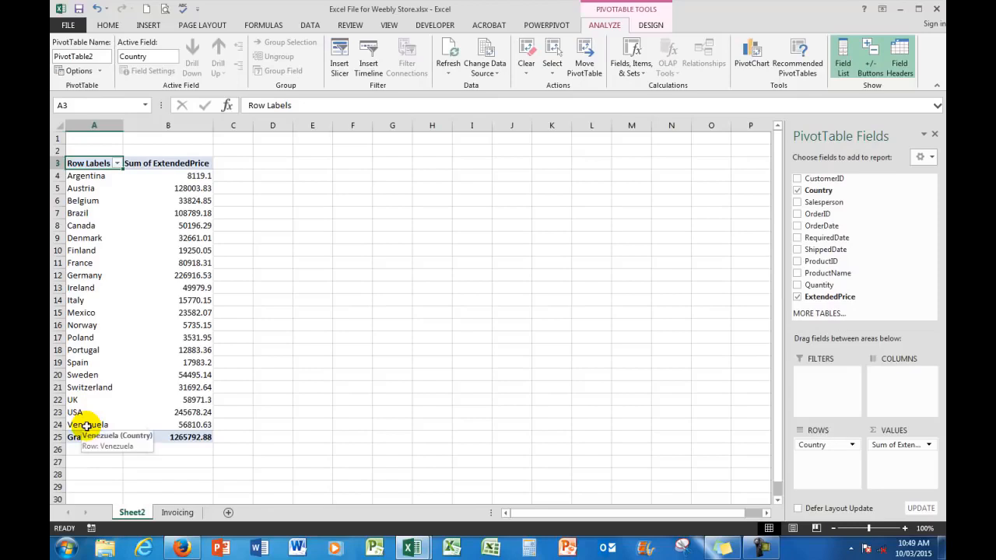